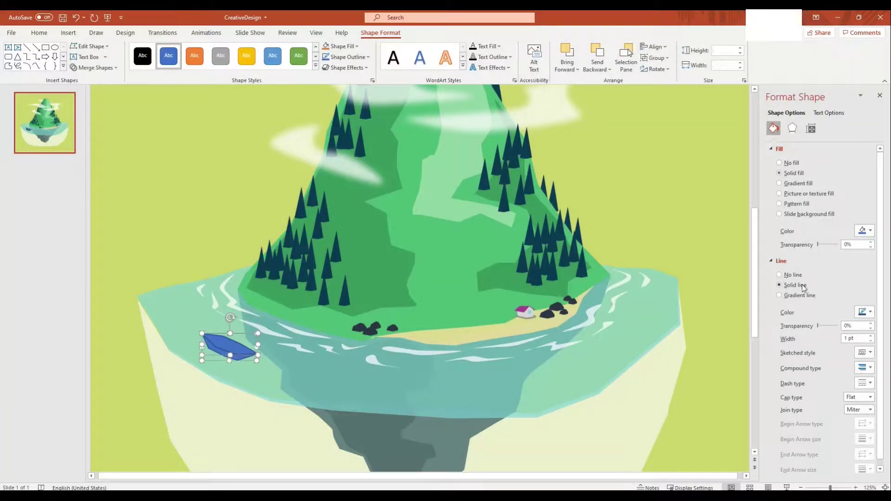
- Colour the sailboat brown and remove its outline
click(789, 275)
click(871, 231)
click(856, 290)
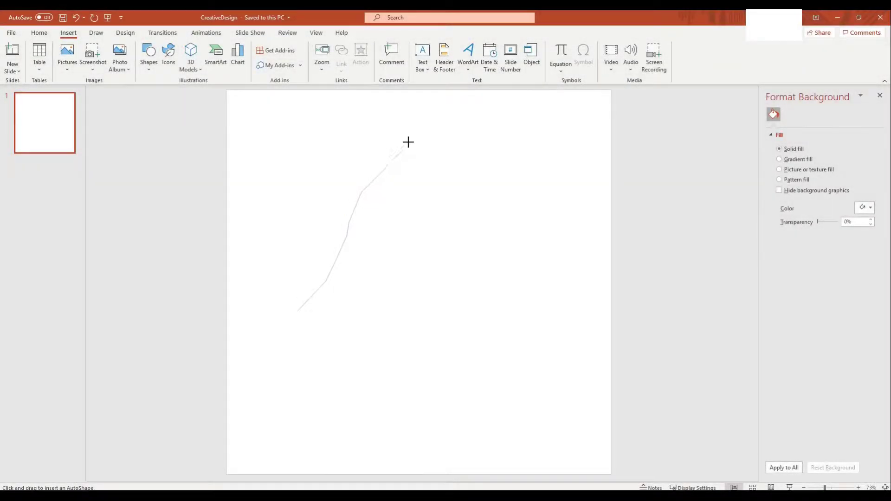
- Close the bell-shaped top outline and trace a jagged underside freeform below it
click(298, 311)
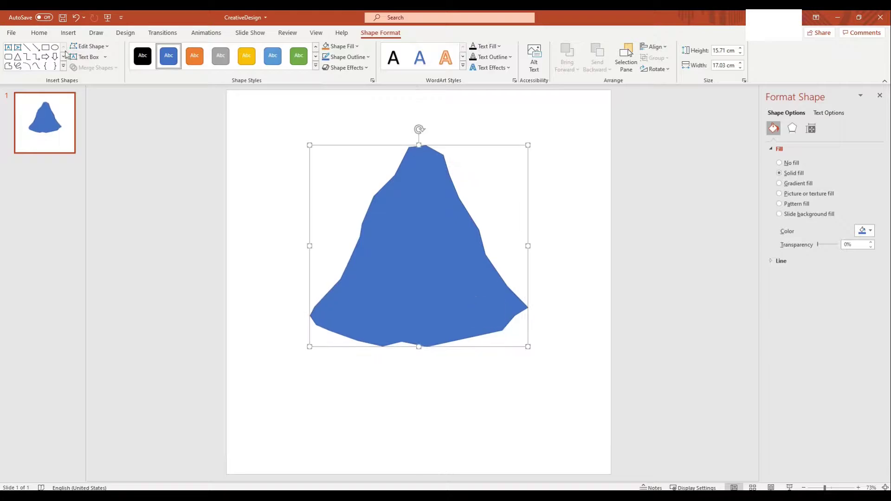
click(310, 316)
click(315, 346)
click(336, 363)
click(336, 375)
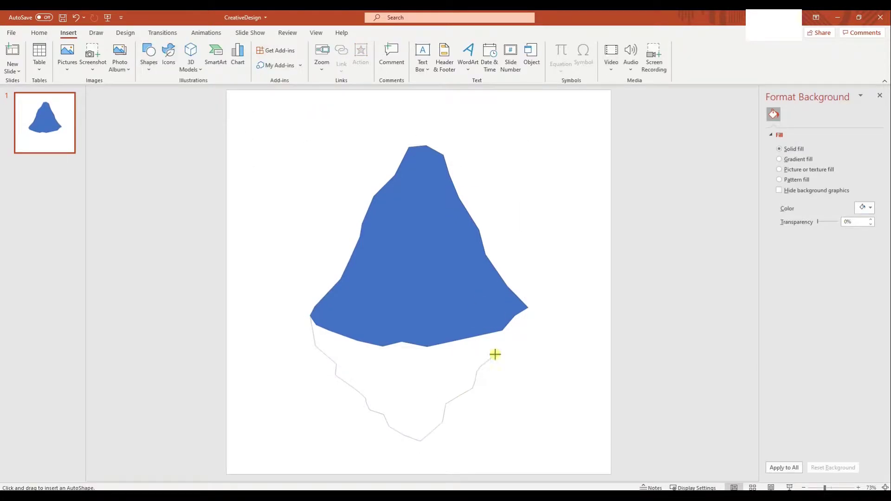
click(311, 317)
- Fill the bell top green via More Colors and the jagged underside dark navy
click(370, 318)
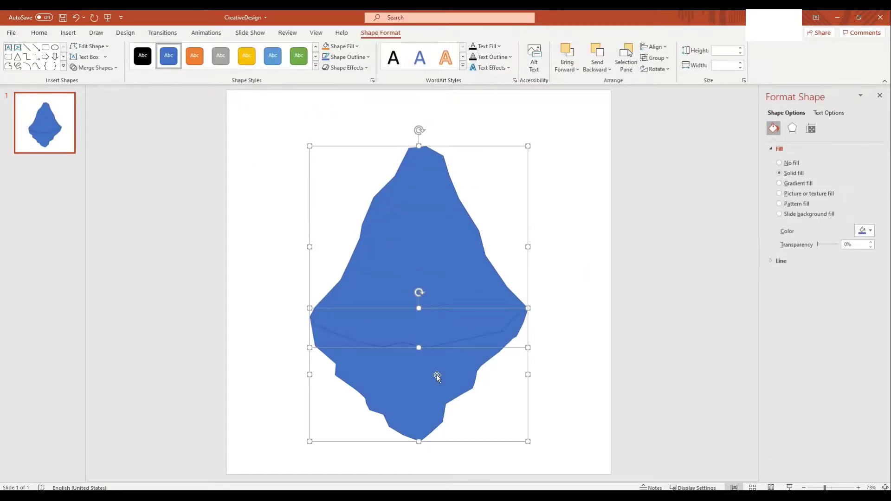
click(402, 131)
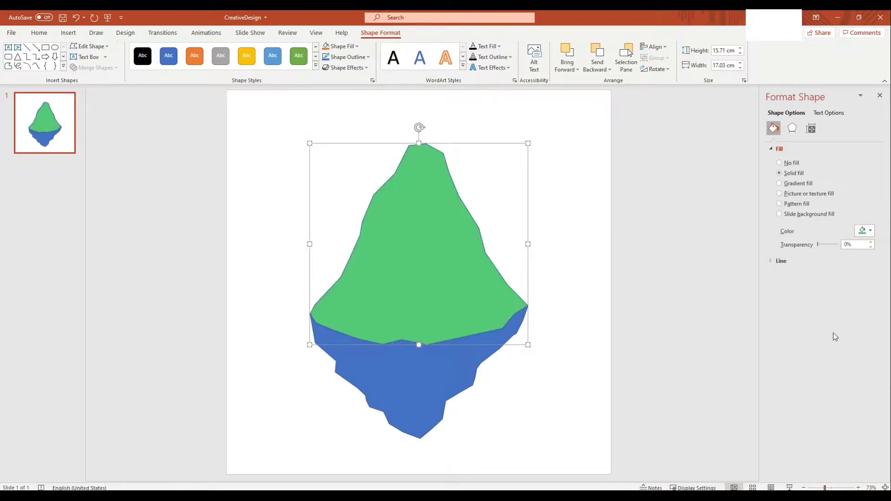
click(573, 306)
click(418, 381)
click(865, 231)
click(822, 286)
click(657, 302)
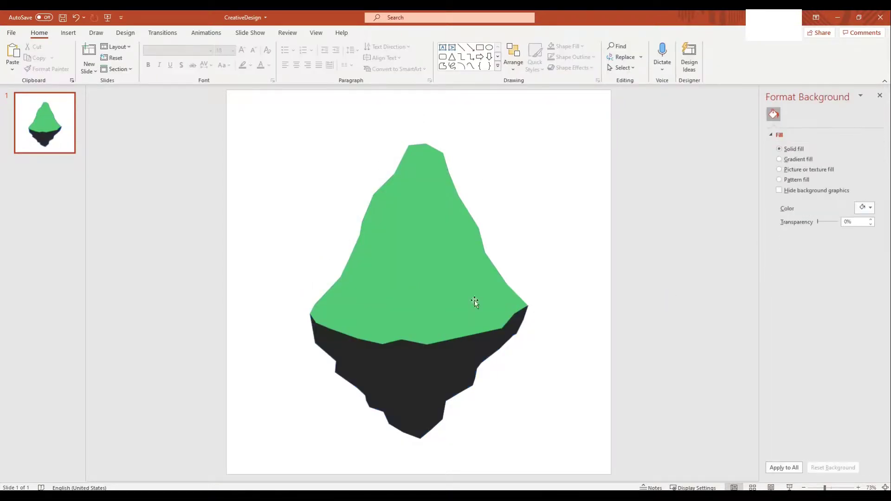
click(418, 381)
click(865, 231)
click(838, 345)
click(645, 285)
- Start a new freeform outline traced down the mountain peak
click(68, 33)
click(149, 58)
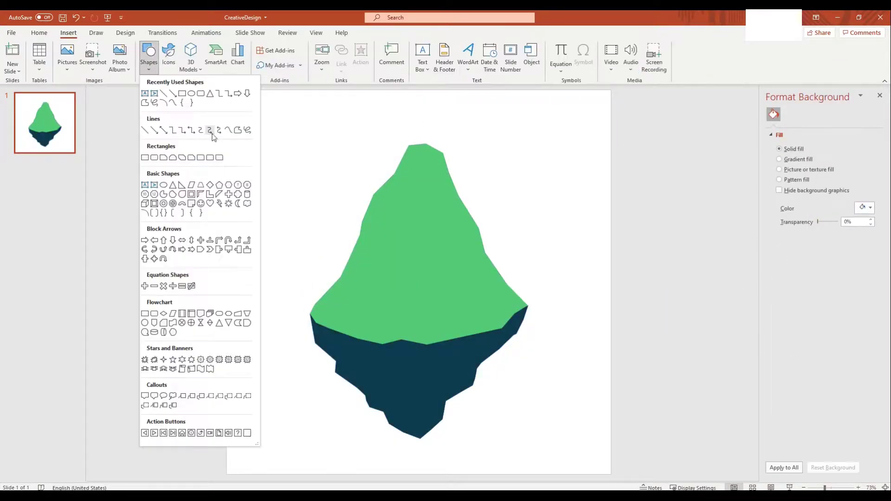
click(214, 124)
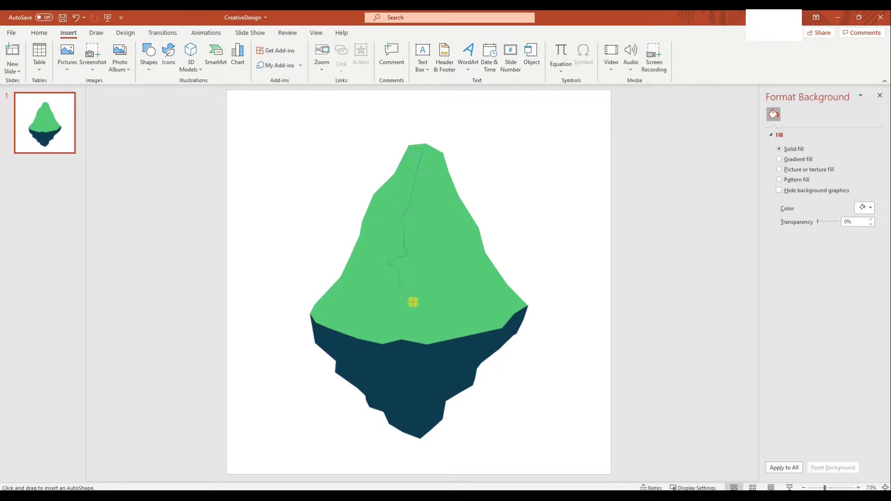
- Close the left peak facet and fill it a semi-transparent dark green
click(412, 149)
click(864, 231)
click(864, 230)
click(817, 325)
click(400, 130)
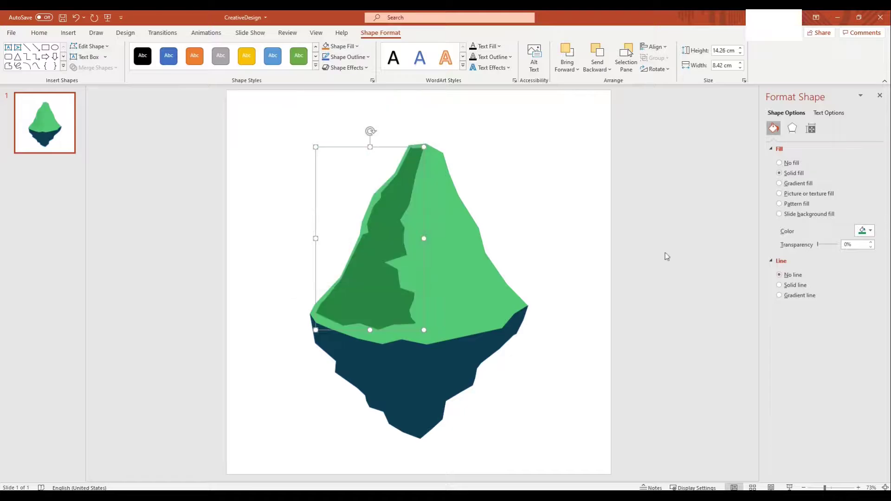
drag(818, 245, 824, 245)
click(633, 264)
- Trace a right facet and a semi-transparent light streak on the peak
click(68, 32)
click(148, 58)
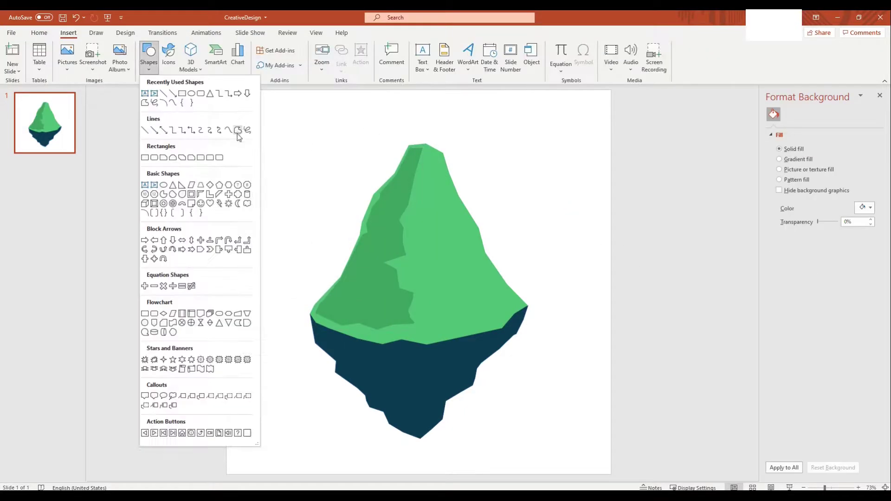
click(238, 131)
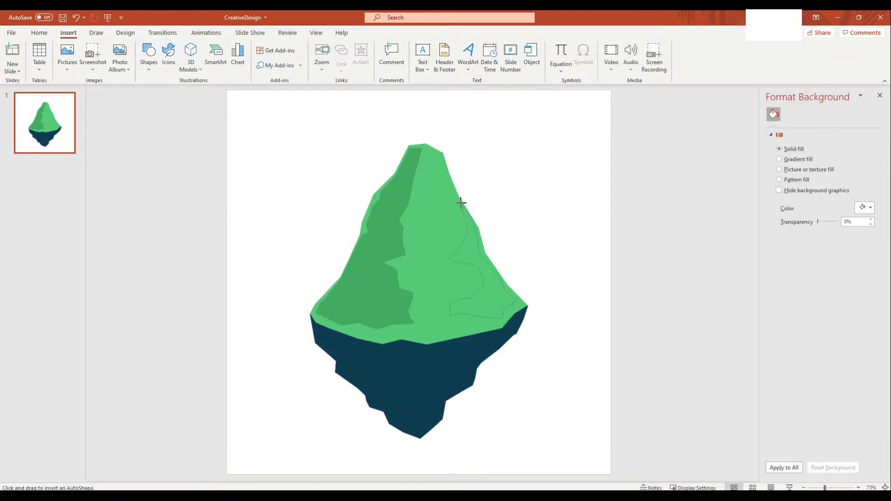
click(461, 203)
click(68, 32)
click(149, 58)
click(238, 132)
click(470, 278)
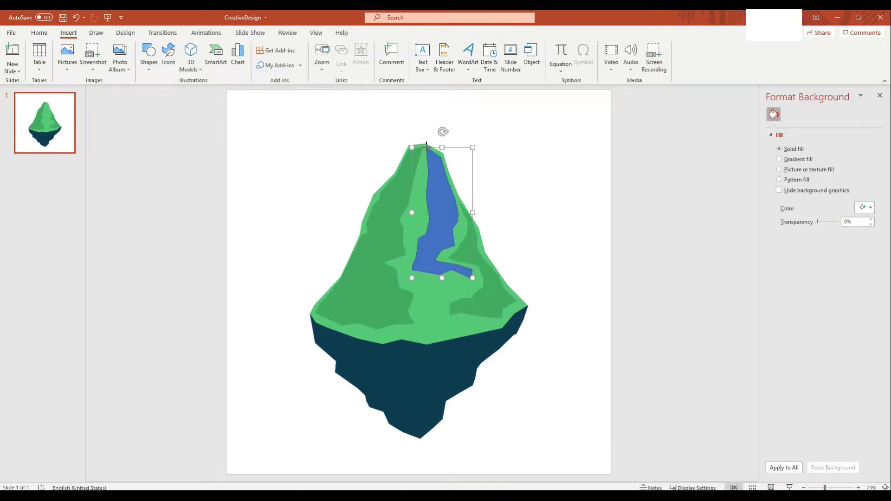
drag(818, 245, 825, 245)
click(591, 302)
- Draw a darker shadow facet over half of the navy underside
click(68, 32)
click(149, 58)
click(238, 131)
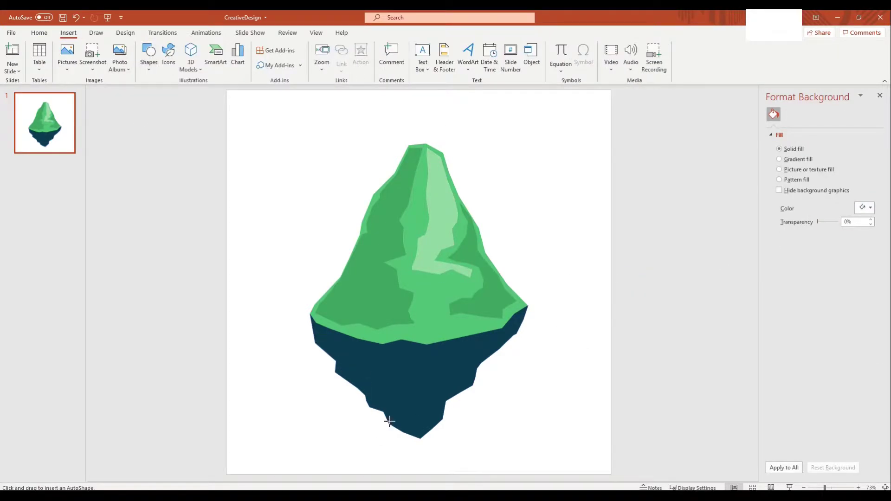
click(311, 321)
click(864, 229)
click(699, 322)
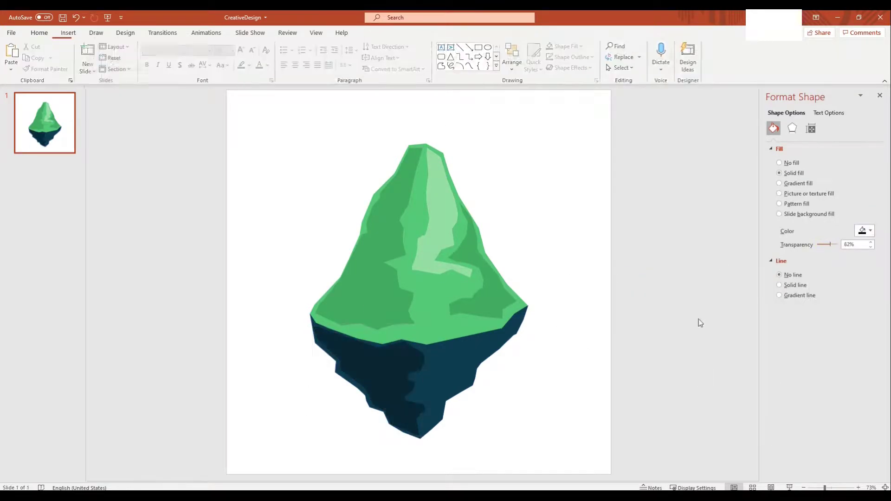
- Select all island shapes with Ctrl+A and group them
key(ctrl+a)
right_click(466, 304)
click(487, 366)
click(570, 364)
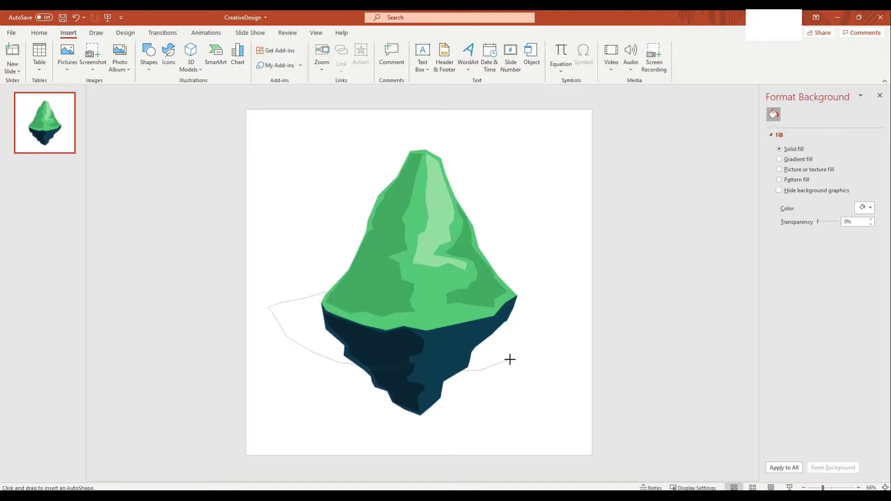
- Finish the water freeform around the island and fill it light cyan
click(554, 321)
click(553, 293)
click(327, 289)
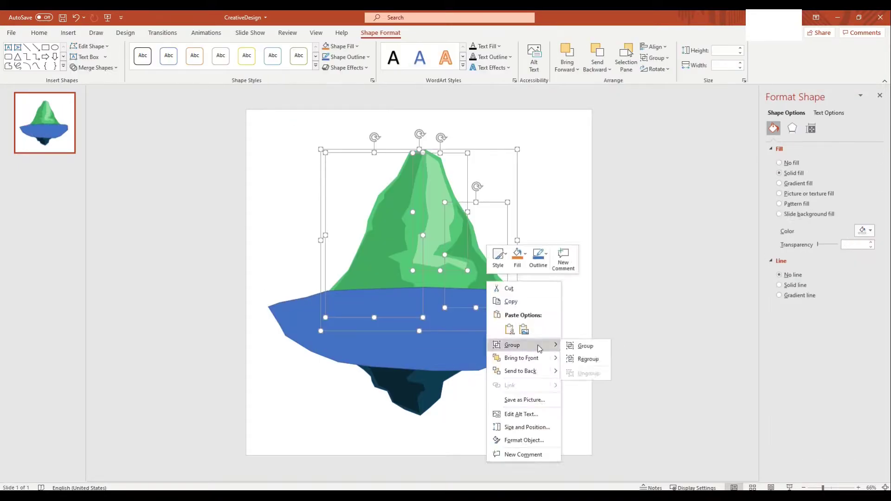
click(400, 132)
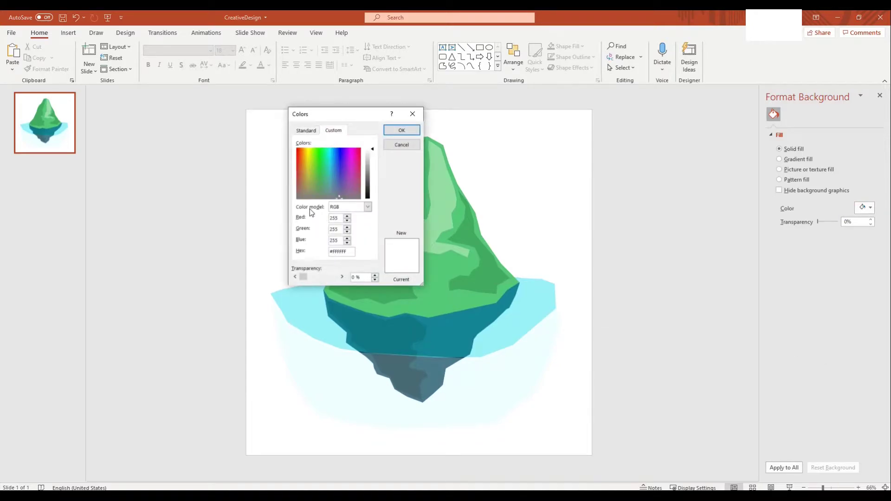
- Set the slide background to a solid lime green using RGB values 202, 220
text(202)
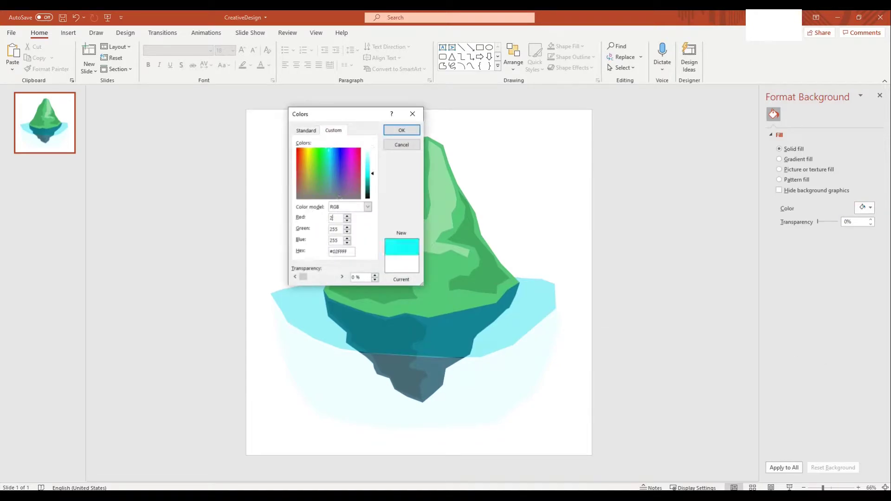
key(Tab)
text(220)
key(Return)
click(467, 390)
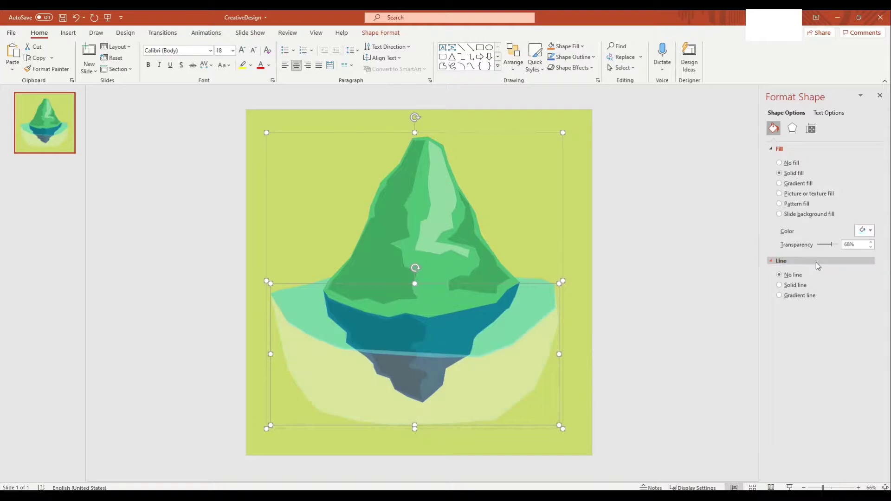
- Lower the water band's transparency and recolour it cyan
drag(831, 245, 824, 247)
click(417, 284)
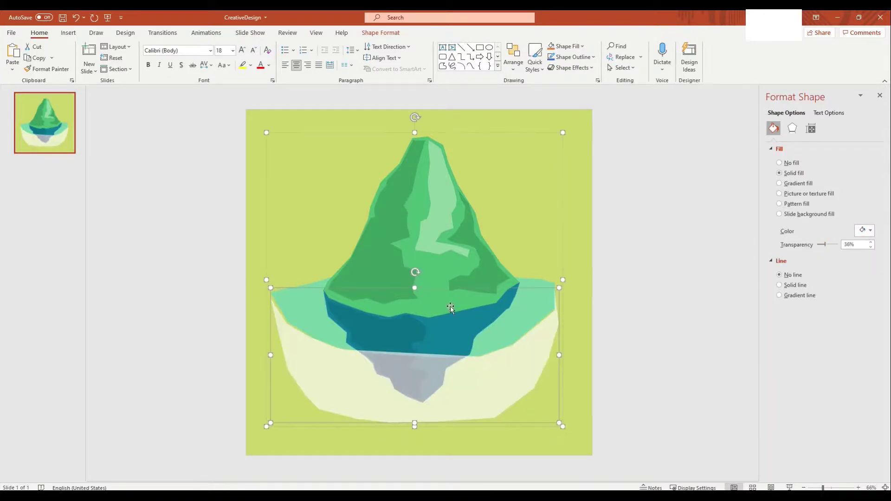
right_click(517, 375)
right_click(485, 294)
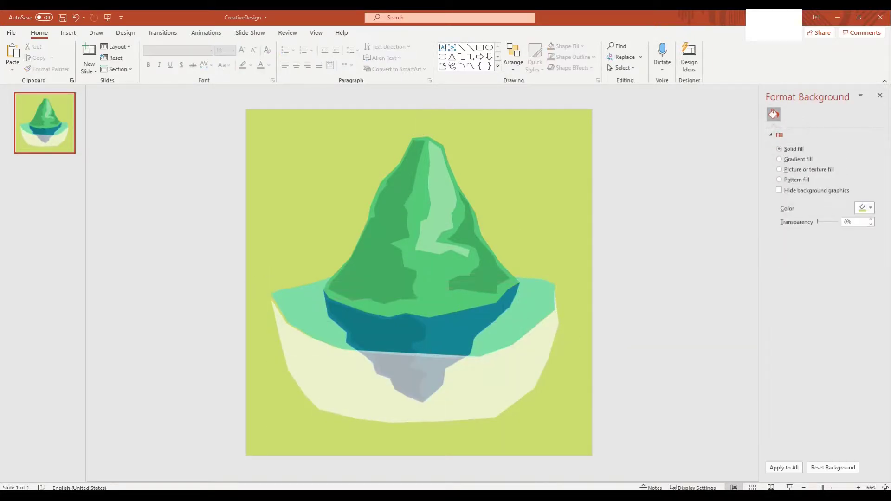
key(Return)
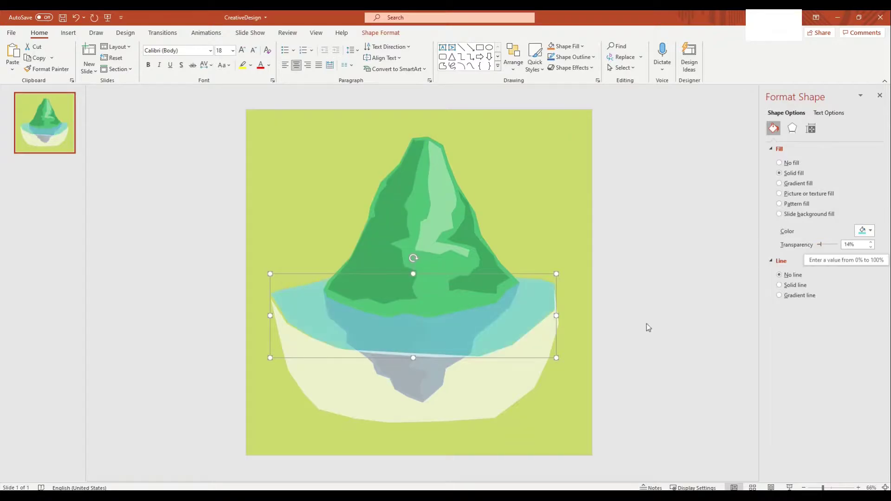
- Recolour the dark underwater shape a lighter grey-teal
click(436, 359)
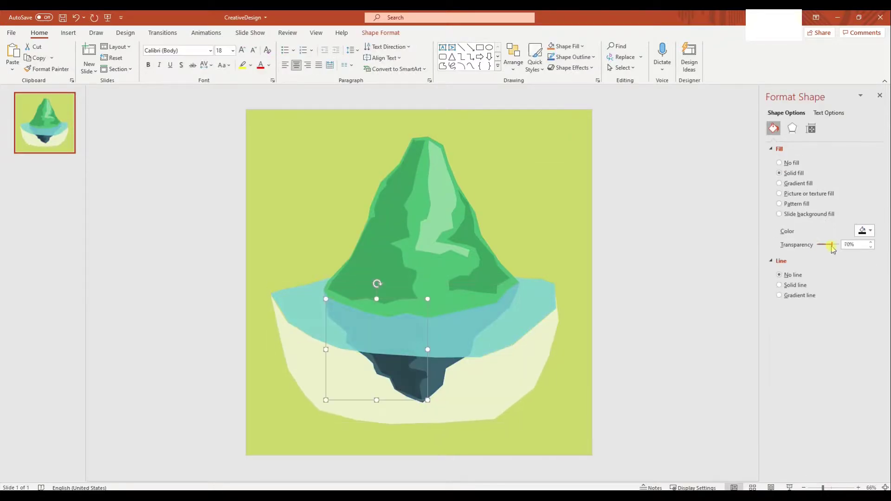
click(670, 318)
click(380, 279)
click(507, 364)
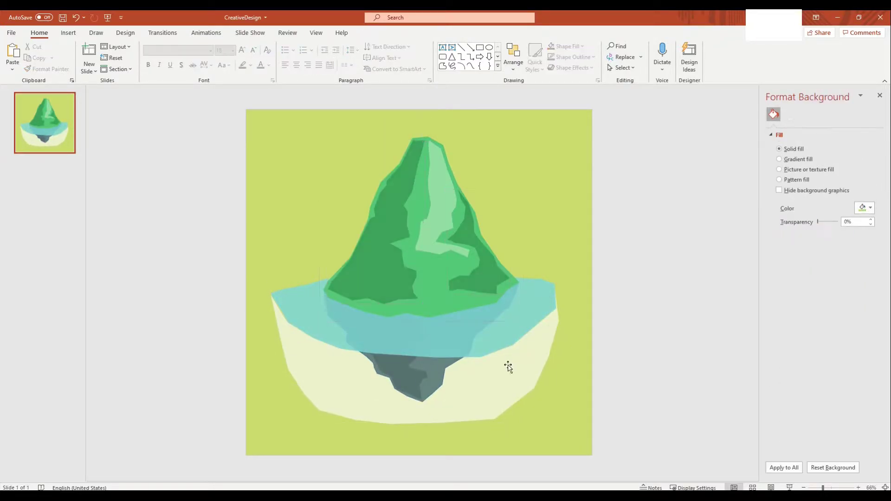
click(69, 32)
click(149, 56)
click(242, 74)
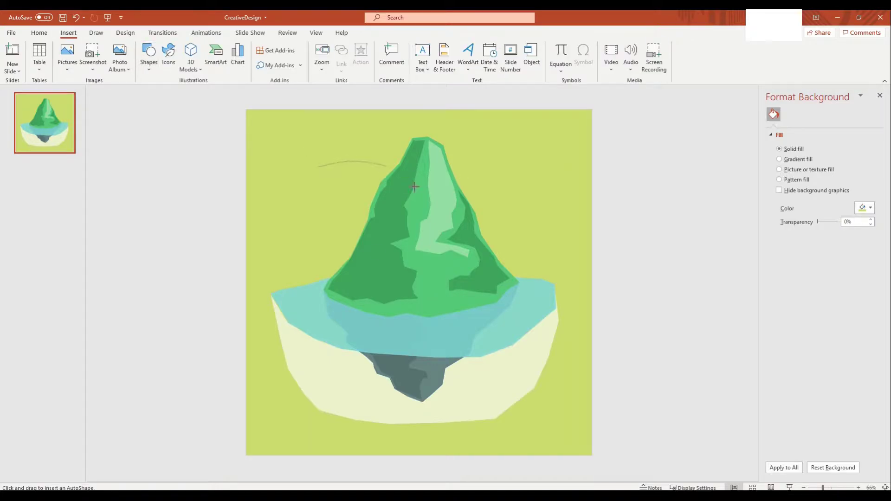
- Sketch three scribble clouds left of, across and right of the peak
drag(314, 171, 302, 172)
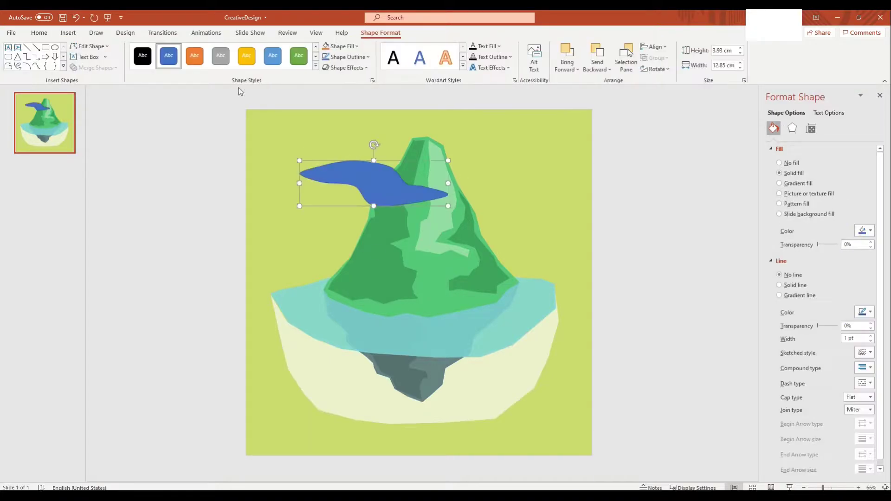
click(68, 33)
click(148, 56)
click(243, 74)
drag(387, 139, 514, 160)
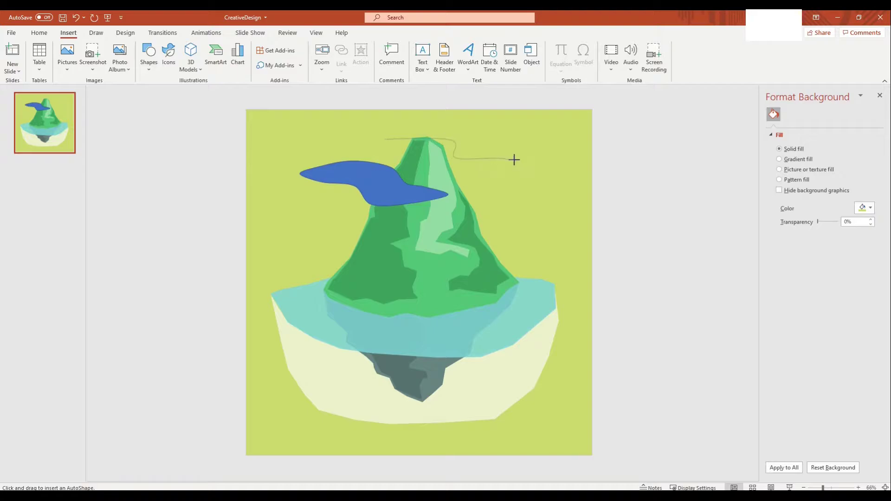
drag(439, 174, 420, 216)
- Fill the three clouds white with no outline, soften their edges and group them
click(149, 56)
click(242, 74)
key(ctrl+a)
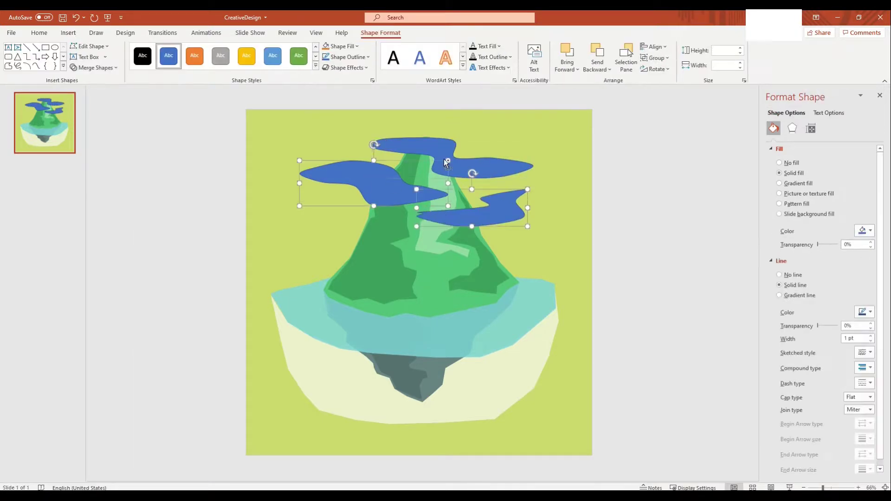
click(864, 230)
click(780, 274)
click(792, 128)
click(785, 185)
key(ctrl+g)
- Move the clouds lower over the peak and raise their fill transparency to about 26%
right_click(454, 163)
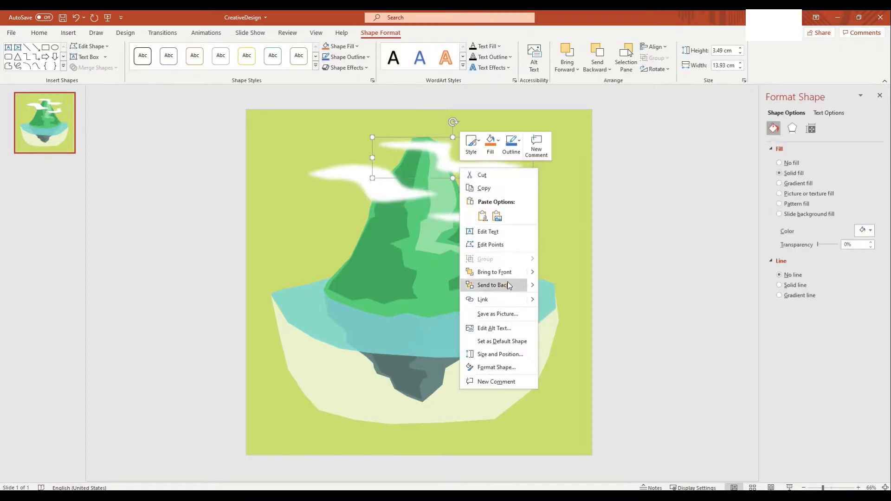
mouse_move(453, 163)
mouse_down()
mouse_move(390, 177)
mouse_move(409, 183)
mouse_up()
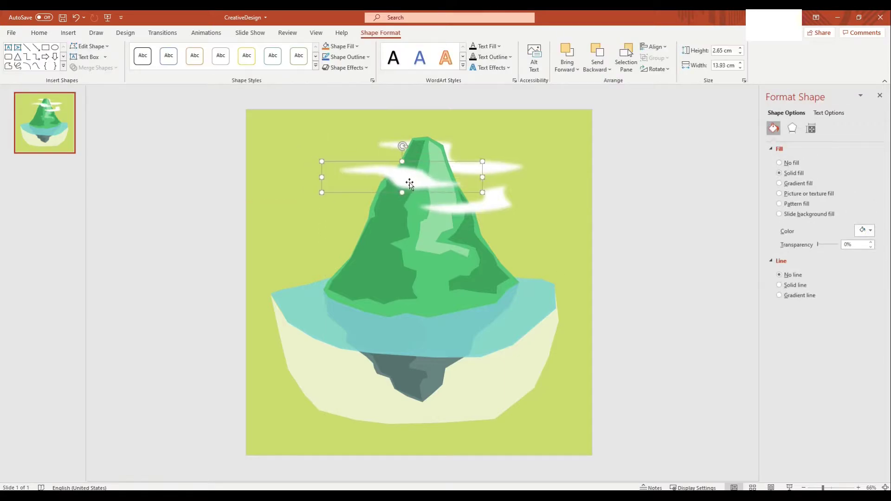
click(494, 207)
drag(817, 245, 820, 245)
click(534, 193)
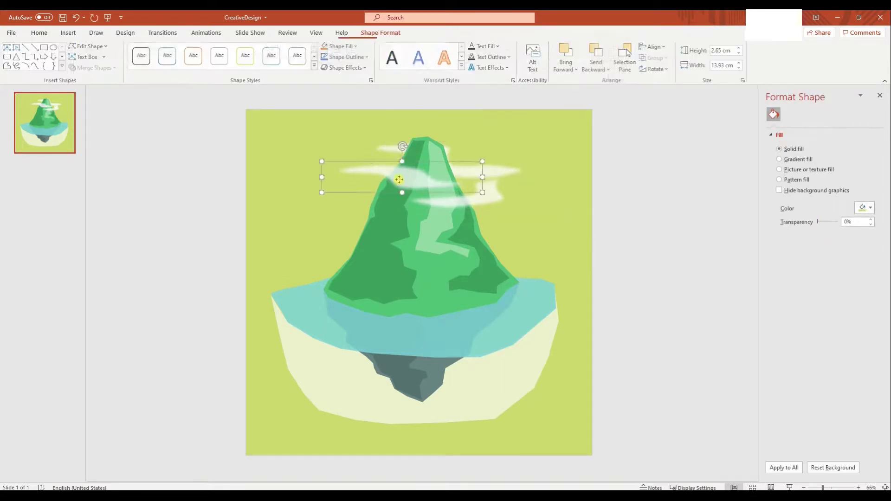
click(534, 193)
click(68, 33)
- Draw a tall thin freeform triangle pine and fill it dark navy
click(149, 56)
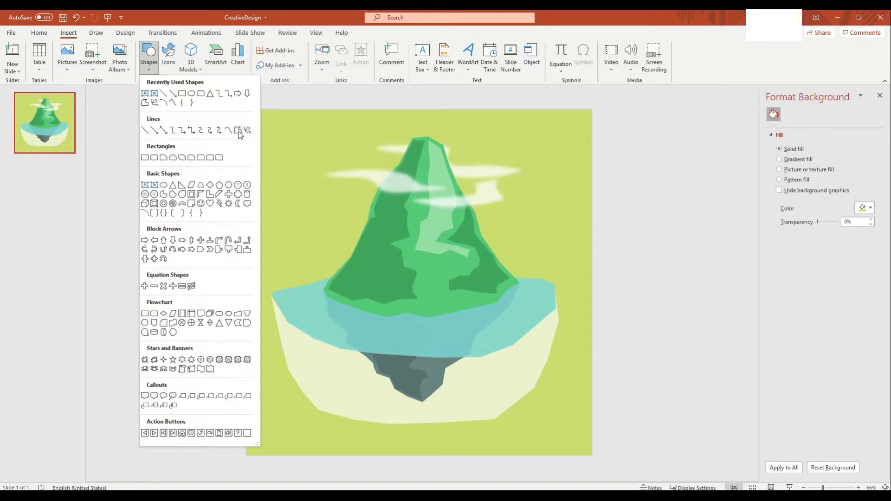
click(239, 134)
ctrl+scroll(342, 273, up, 3)
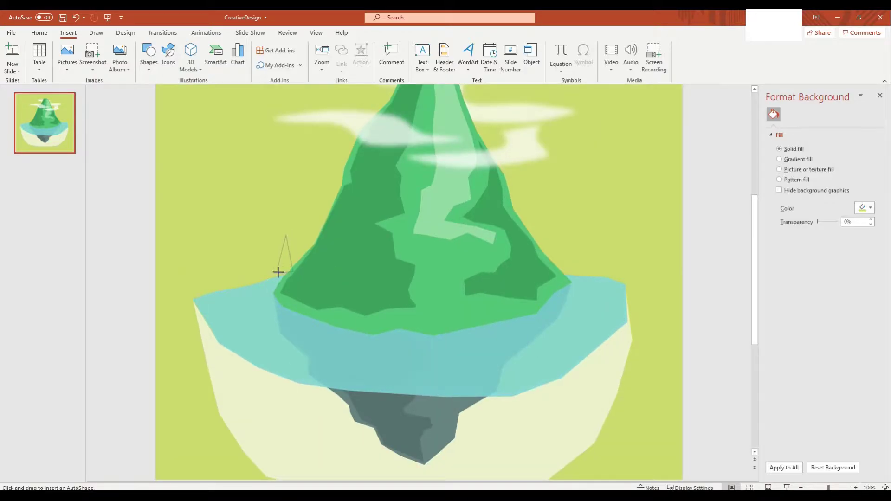
drag(278, 273, 278, 273)
click(871, 231)
click(831, 272)
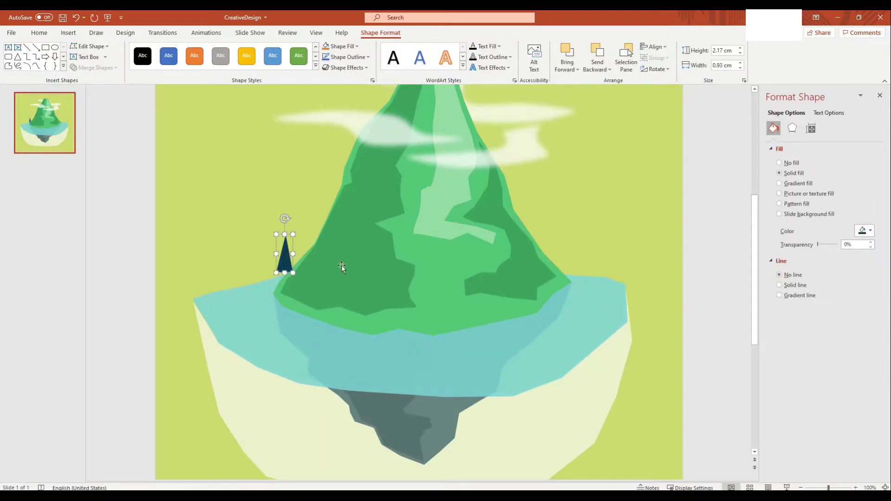
click(342, 266)
- Paste a copy of the pine cluster and move it onto the right slope
ctrl+scroll(342, 265, up, 2)
click(253, 251)
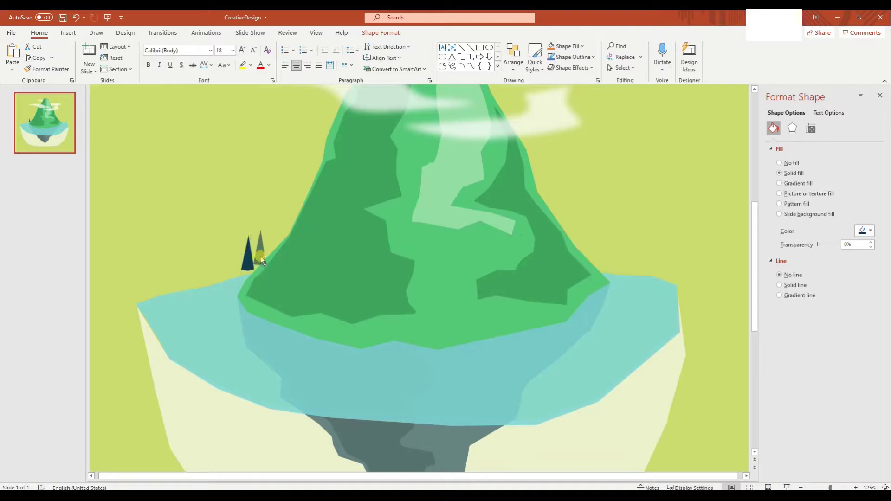
right_click(269, 250)
click(300, 297)
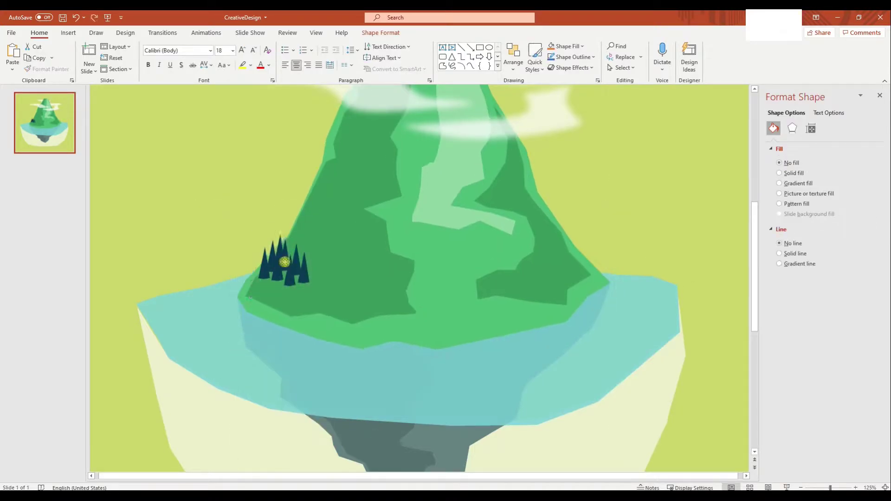
click(336, 261)
scroll(336, 262, down, 2)
click(362, 223)
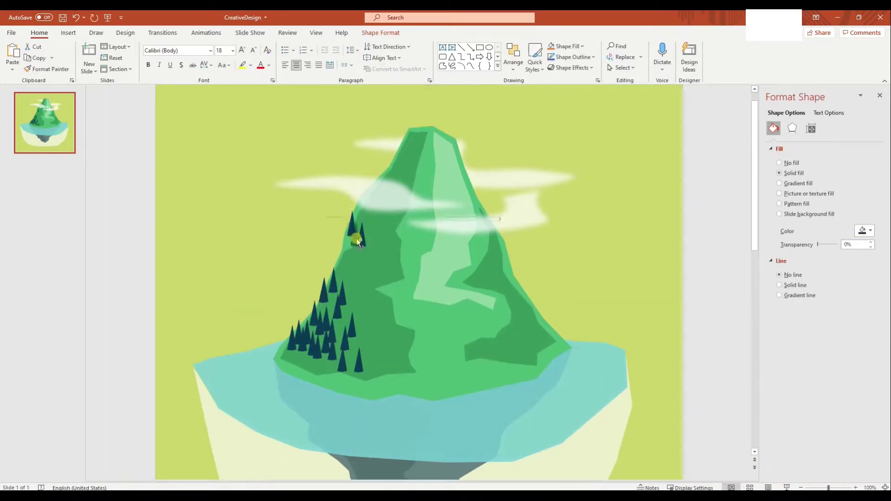
drag(506, 277, 509, 327)
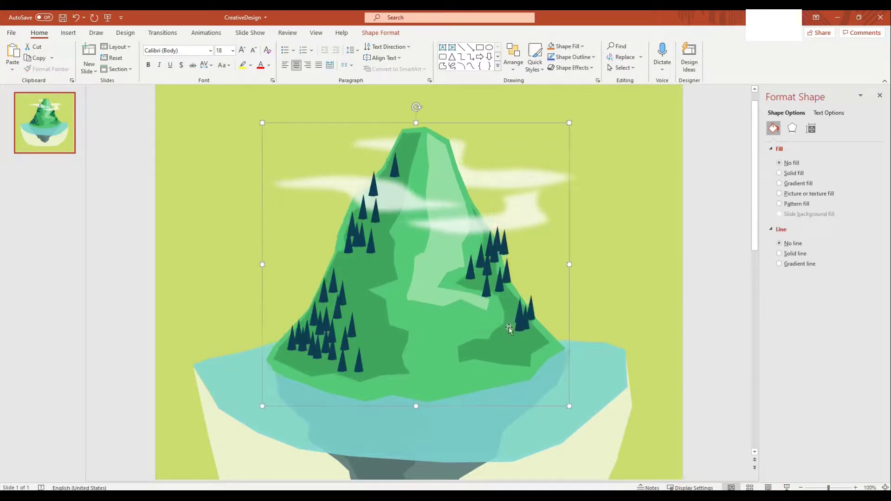
- Select a right-slope tree, a cloud, the island base and the water shape in turn
click(573, 324)
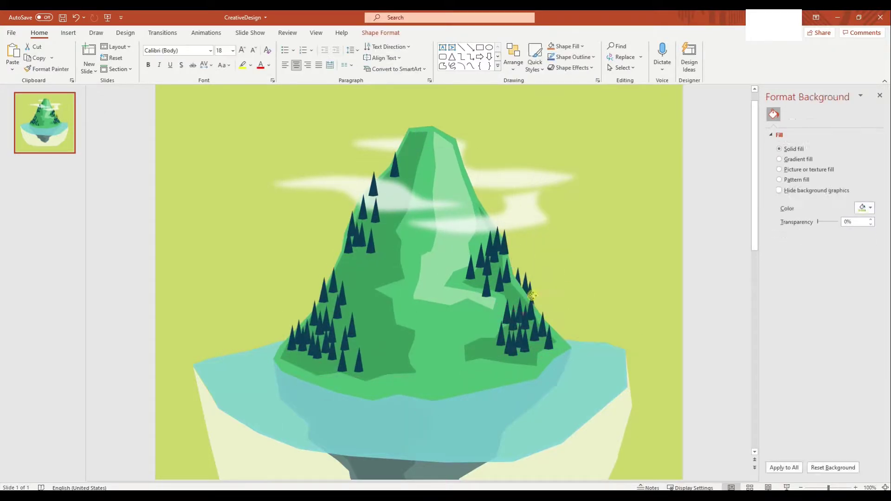
click(545, 315)
click(483, 207)
click(597, 276)
scroll(597, 277, down, 2)
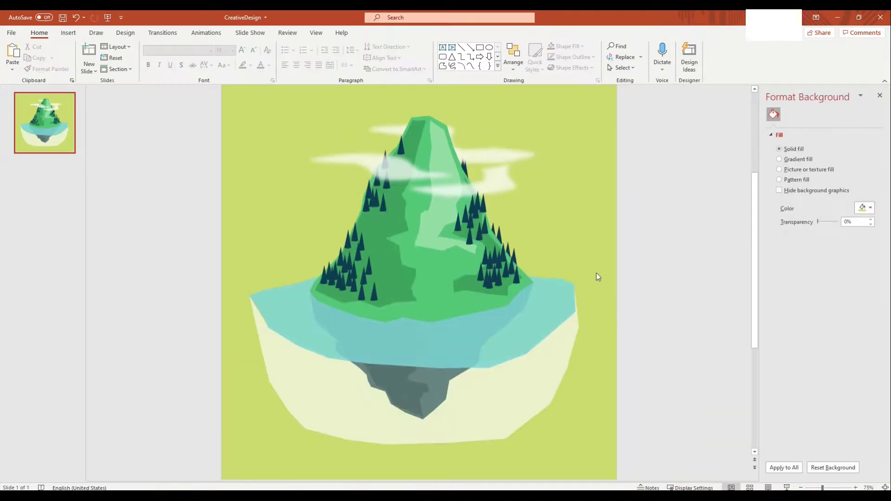
click(265, 374)
click(555, 338)
click(555, 338)
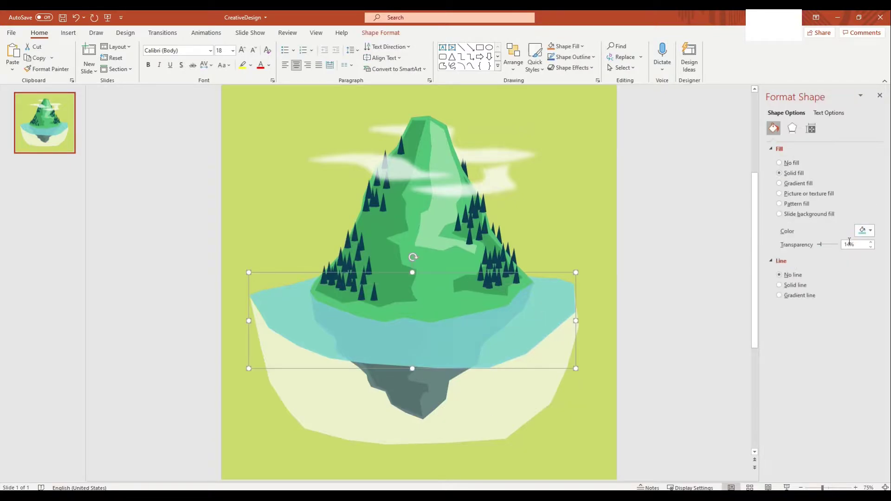
- Trace a freeform strip along the shore and fill it pale sand yellow
click(643, 318)
scroll(486, 297, up, 1)
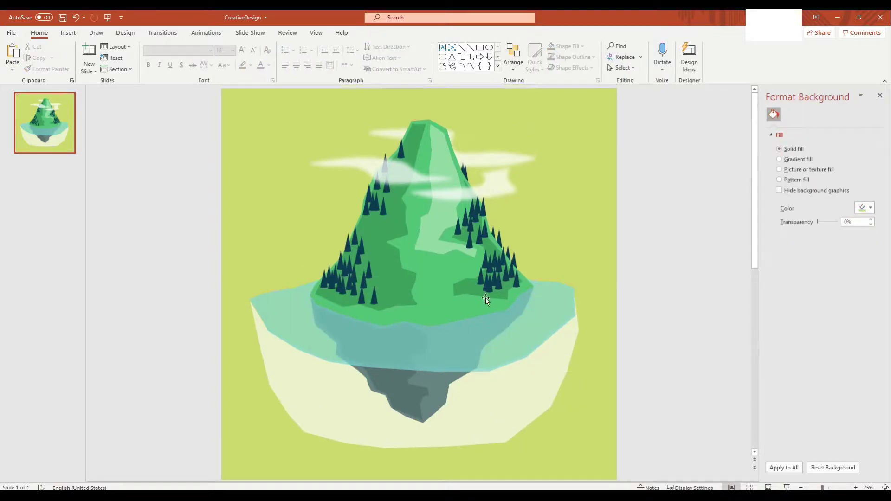
click(68, 33)
click(149, 56)
click(240, 132)
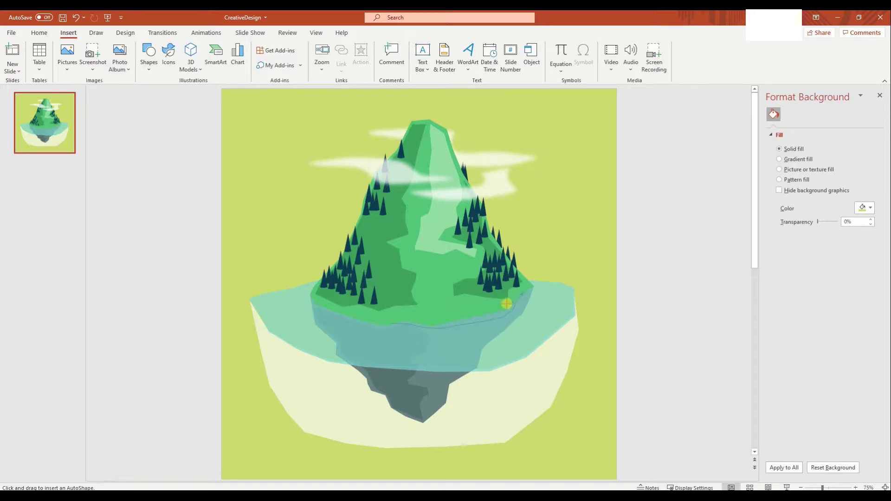
click(390, 324)
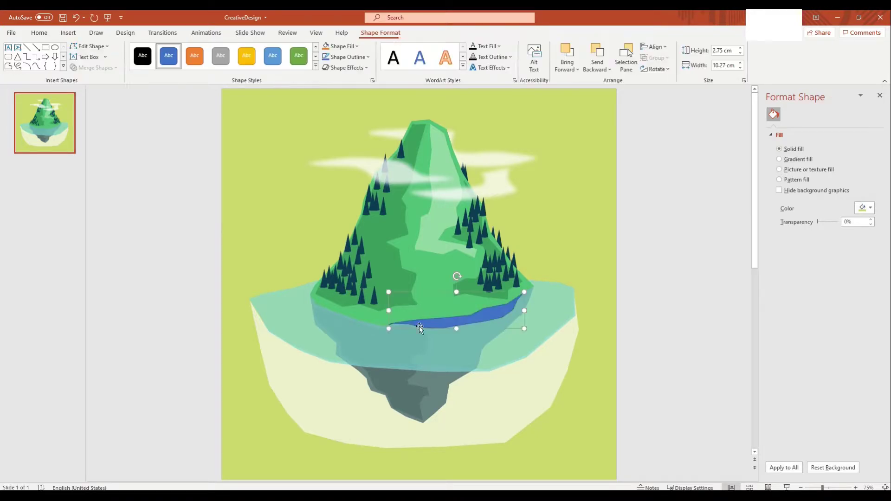
click(865, 230)
click(839, 319)
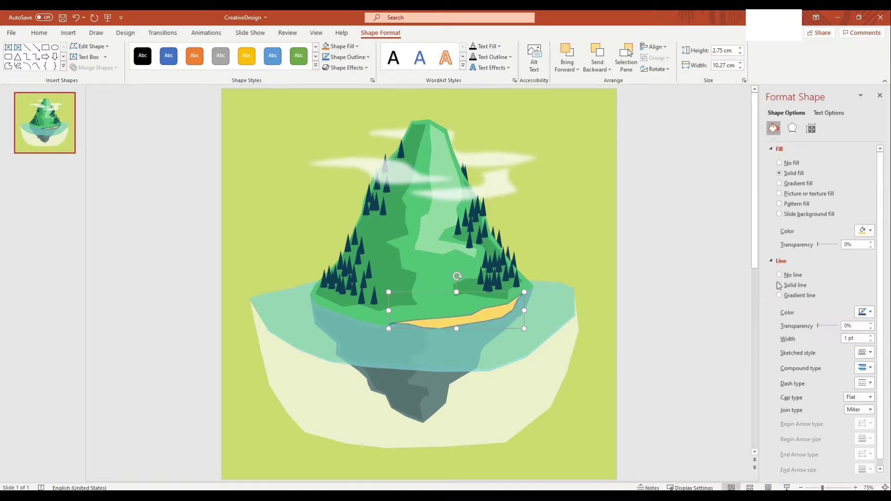
click(864, 231)
click(869, 271)
- Start a new freeform shape for the beach rocks
click(599, 284)
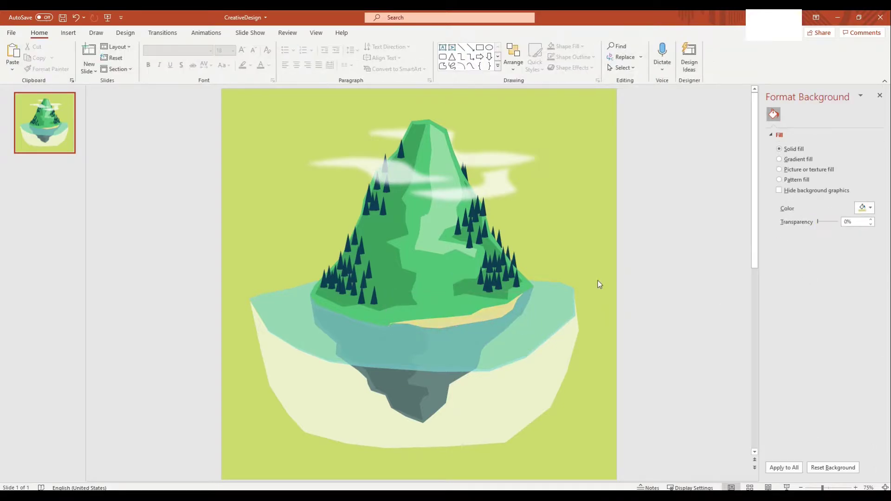
click(68, 32)
click(149, 55)
click(240, 131)
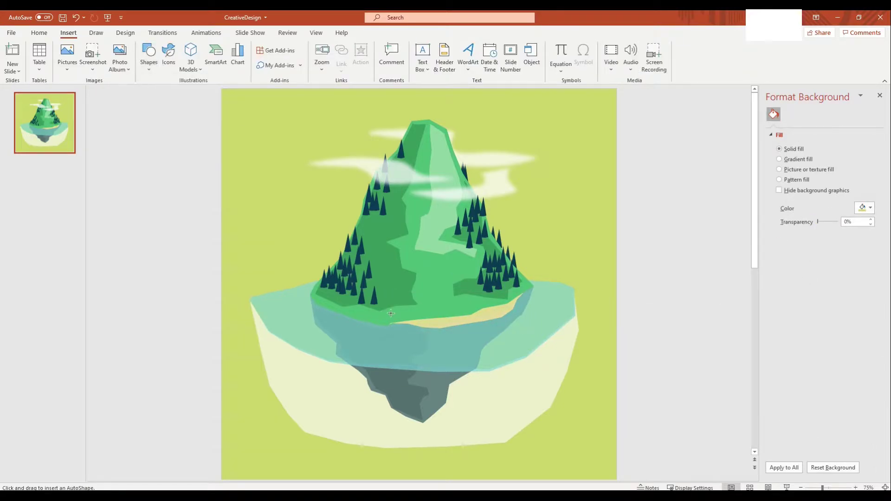
scroll(380, 317, up, 5)
- Draw beach rocks, copy them to the other shore and fill them dark navy
drag(363, 362, 562, 343)
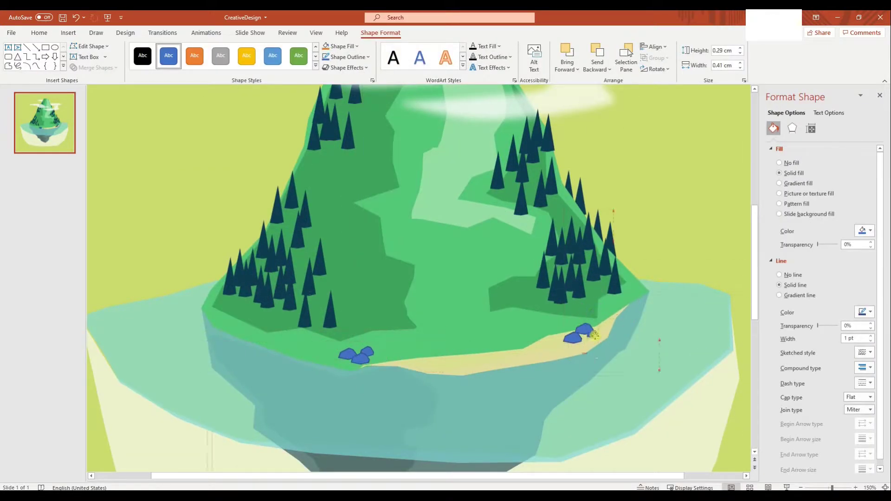
drag(200, 90, 657, 376)
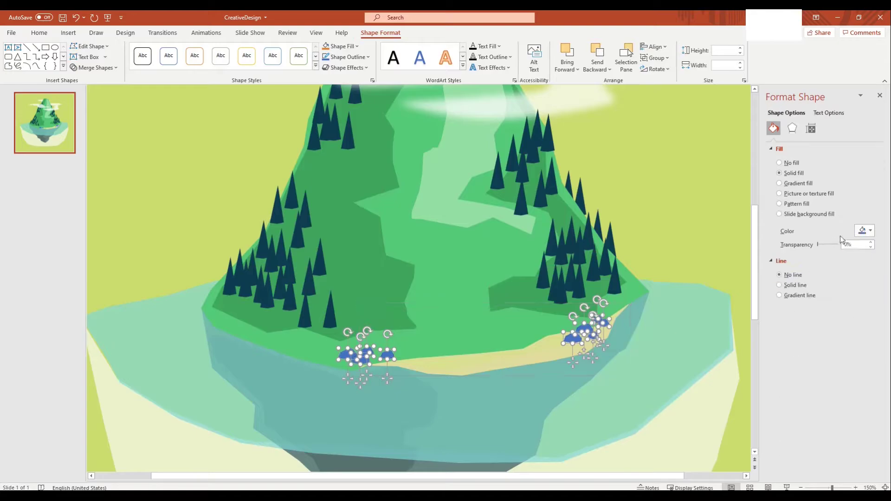
click(865, 231)
click(197, 122)
click(68, 33)
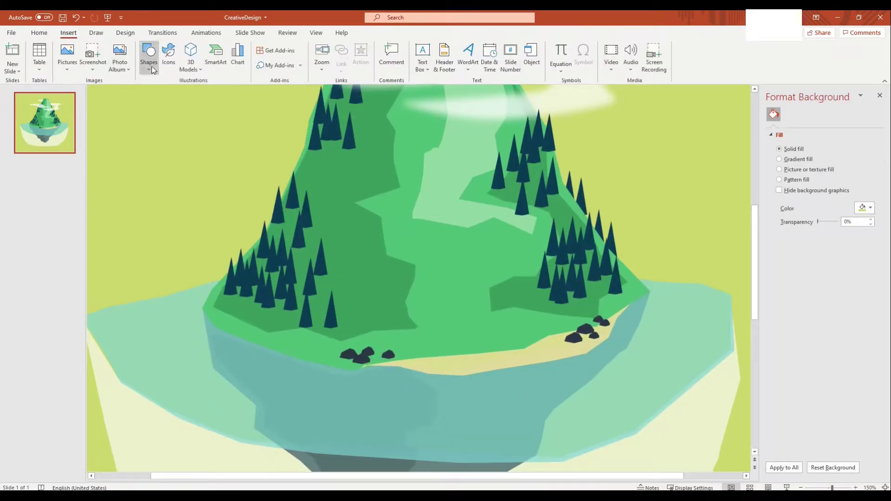
click(148, 56)
click(153, 100)
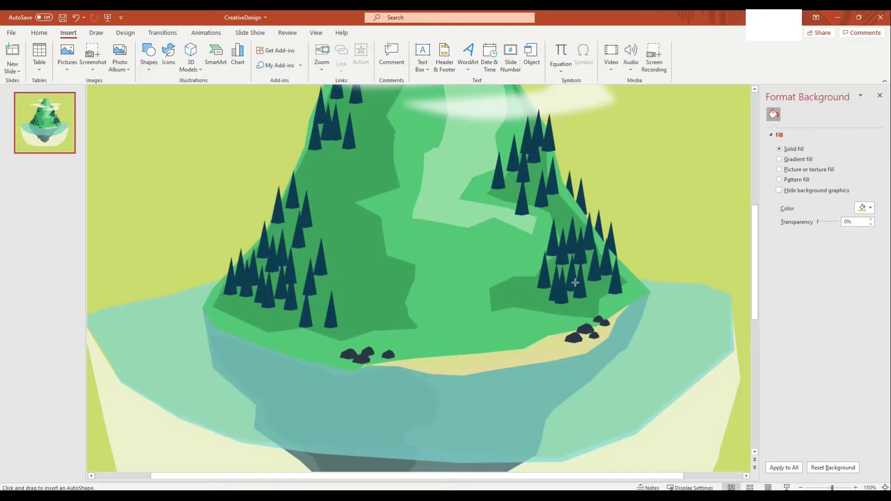
- Finish the roof outline and start outlining the house wall with a freeform polygon
click(502, 334)
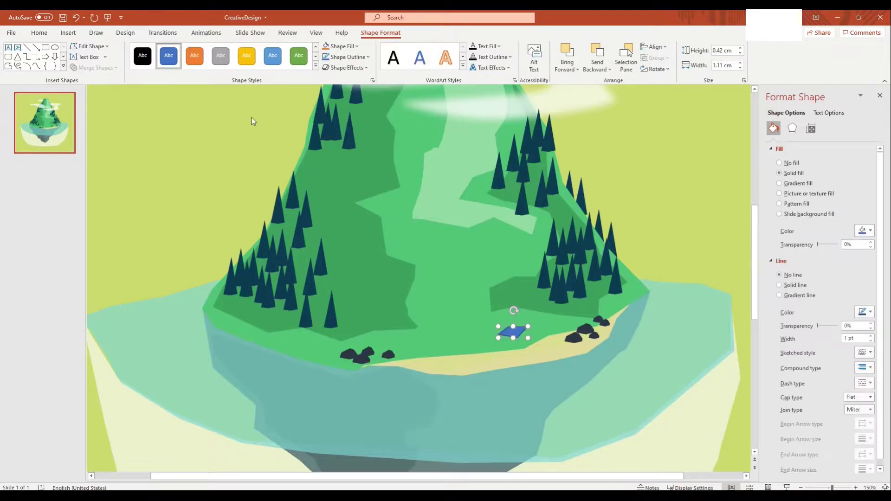
click(68, 33)
click(149, 56)
click(236, 130)
click(148, 55)
click(238, 131)
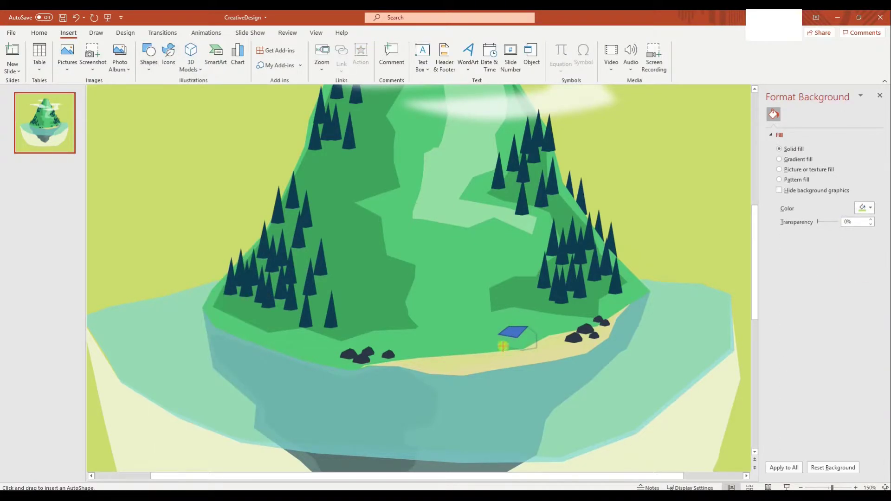
- Bring the house roof in front of the wall
right_click(505, 326)
click(506, 330)
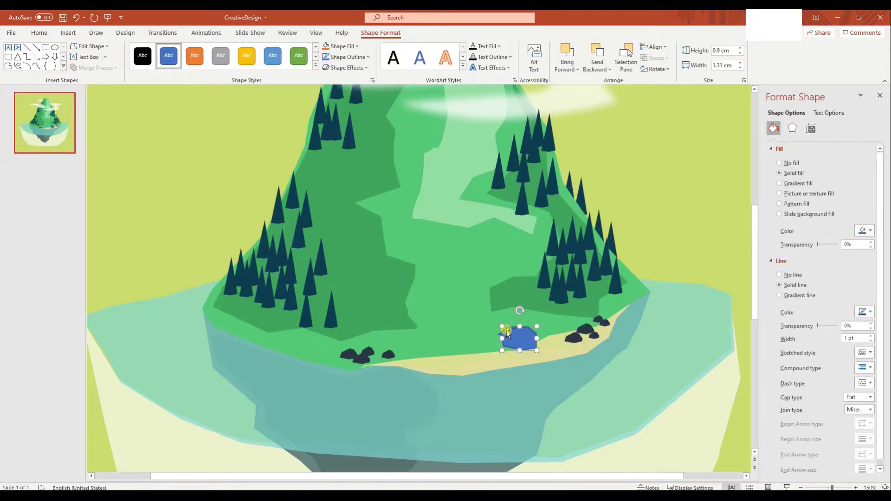
right_click(501, 335)
scroll(481, 346, up, 5)
right_click(385, 267)
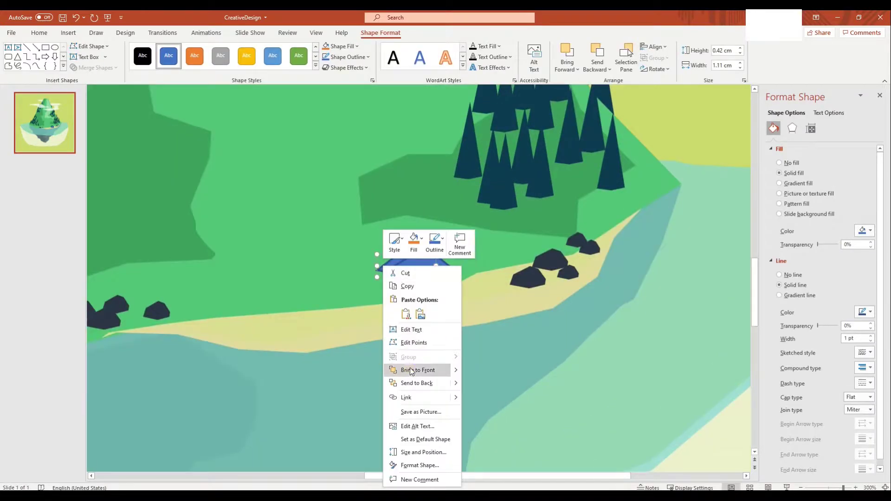
key(Escape)
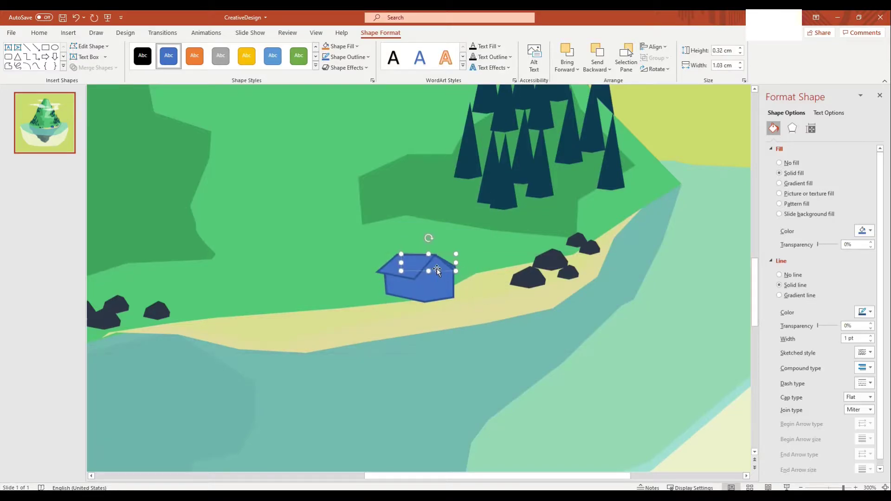
- Colour the roof purple with a custom colour and the house wall peach
click(395, 272)
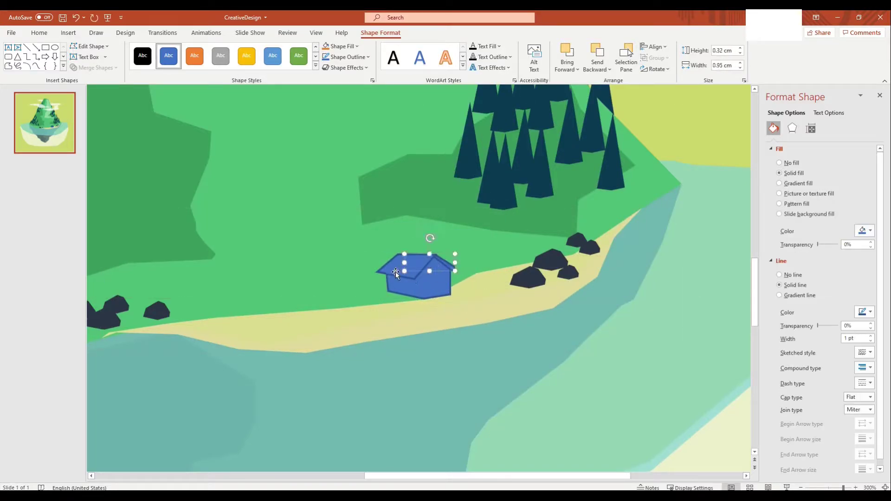
click(871, 231)
click(827, 359)
key(Return)
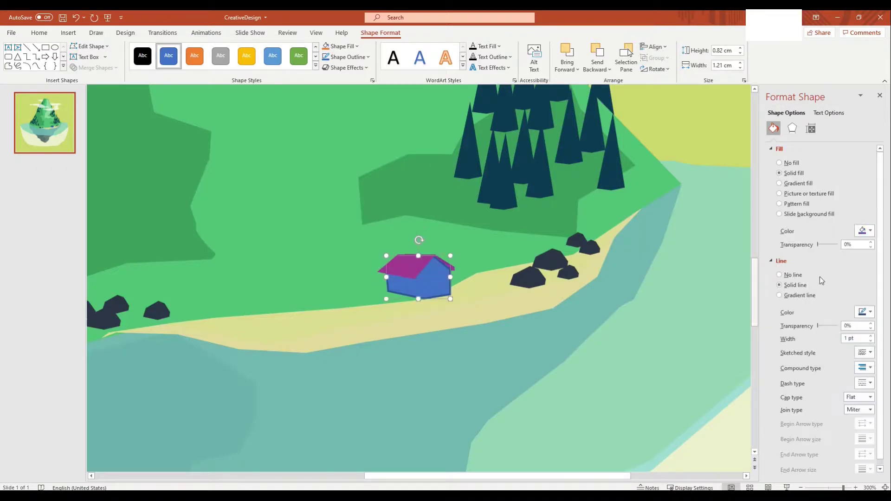
click(464, 317)
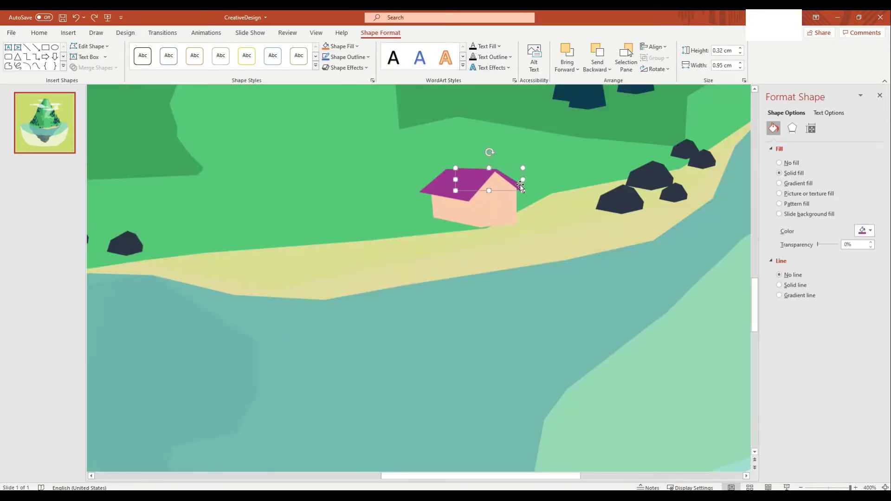
click(496, 170)
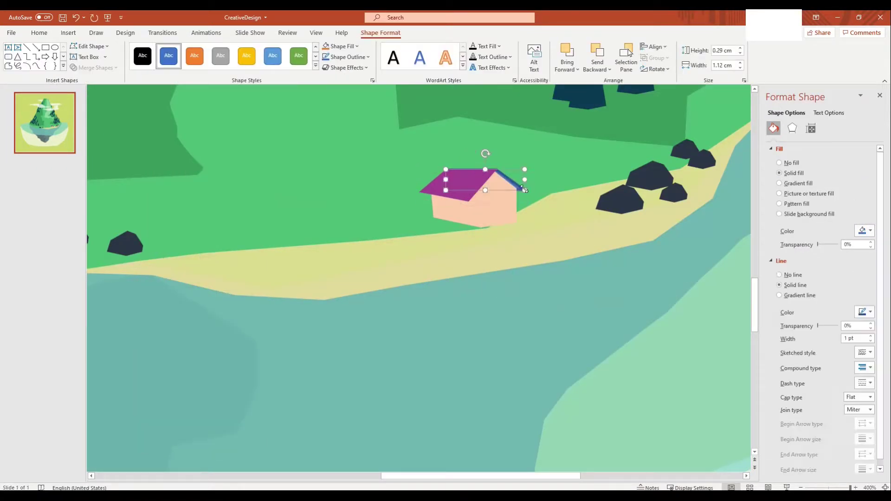
click(871, 231)
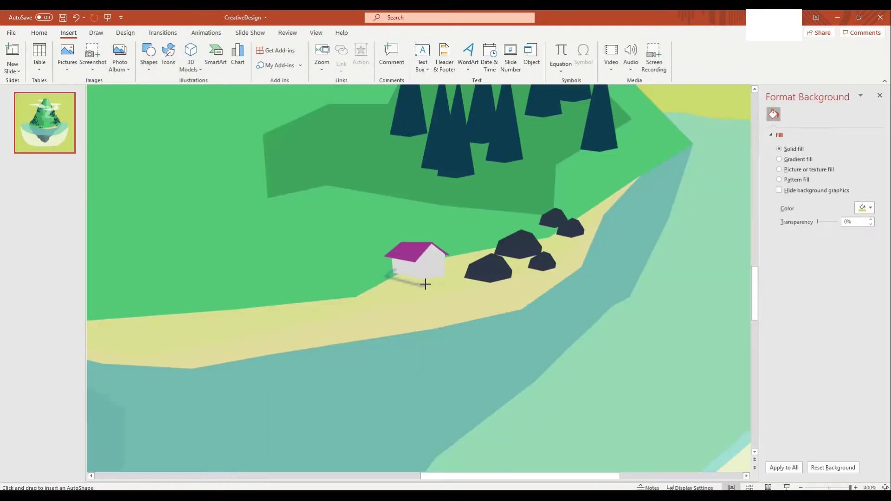
- Draw a small rectangle window on the house wall with no outline and a light fill
click(68, 32)
click(149, 58)
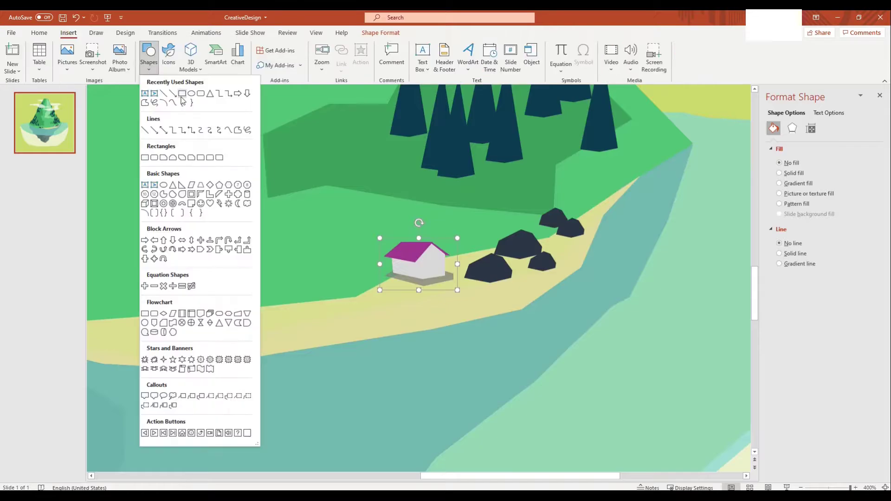
click(153, 185)
drag(424, 256, 439, 271)
click(793, 276)
click(870, 230)
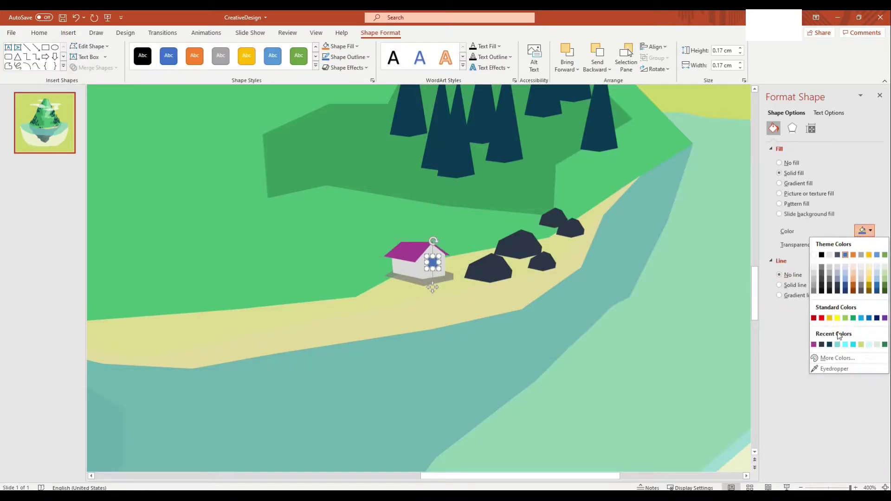
click(814, 249)
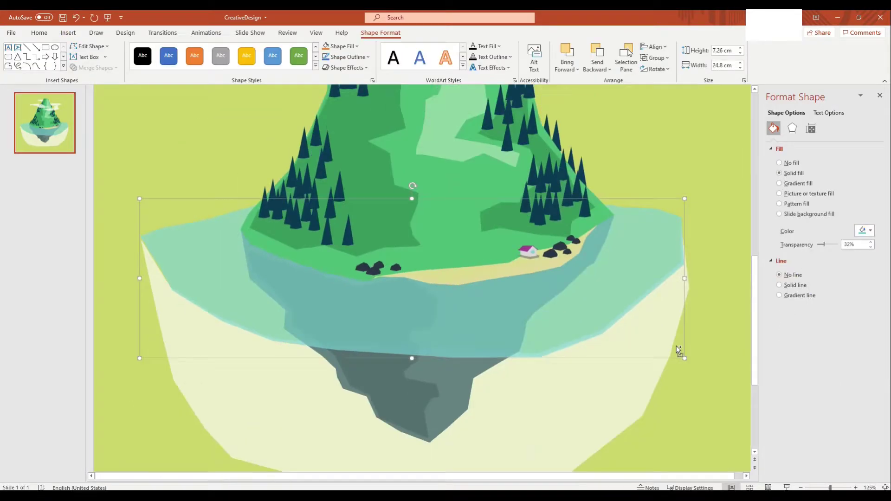
- Draw a trial arc over the mountainside
scroll(676, 347, down, 5)
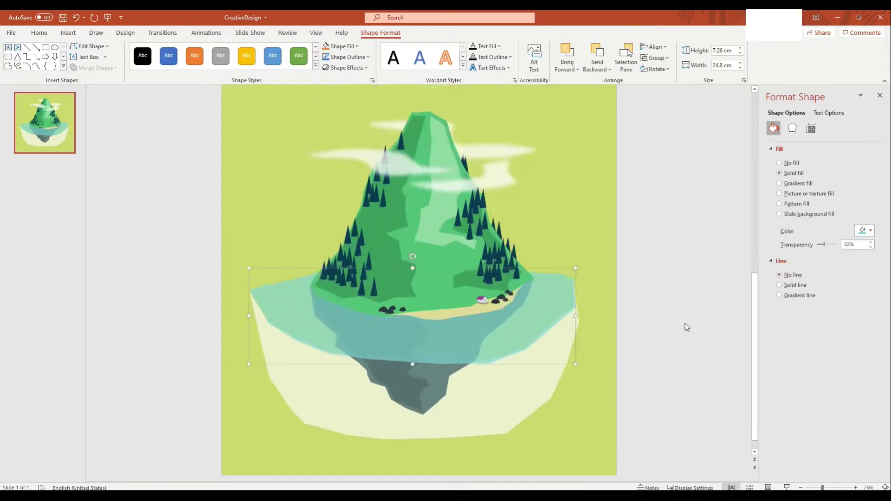
click(585, 334)
click(69, 33)
click(149, 55)
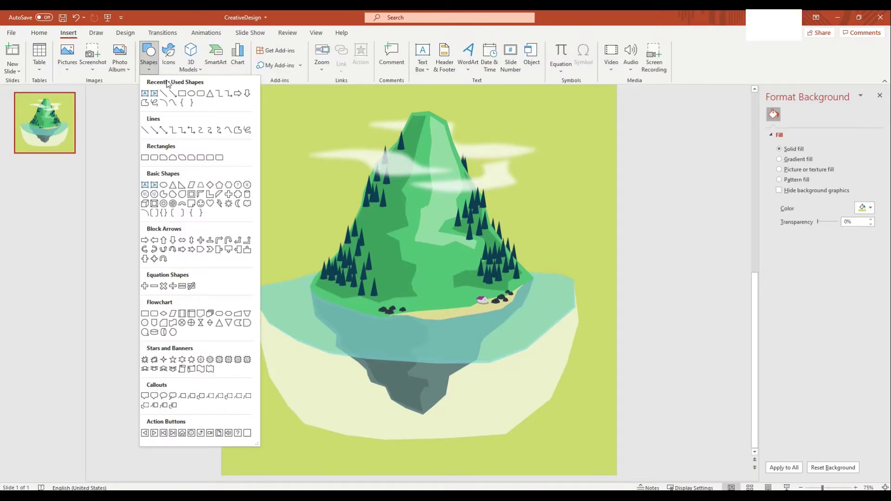
click(152, 185)
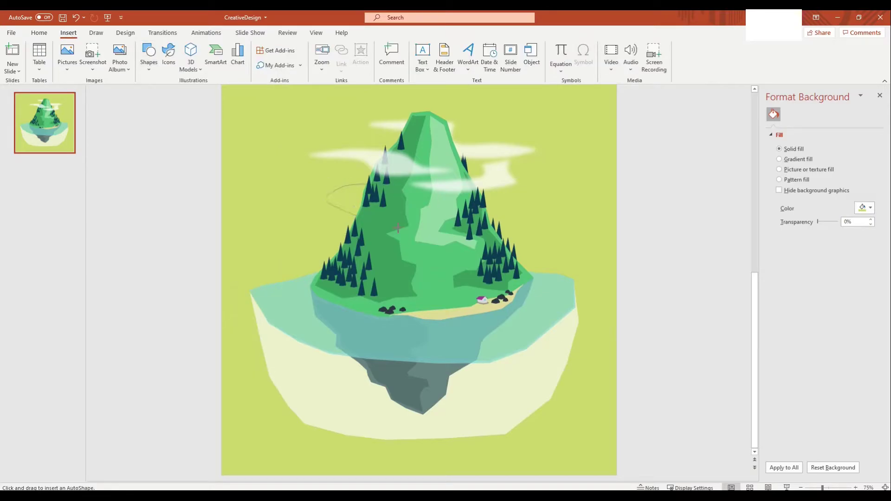
drag(381, 183, 404, 228)
- Delete the unwanted arc and bring the shapes list back up
click(39, 32)
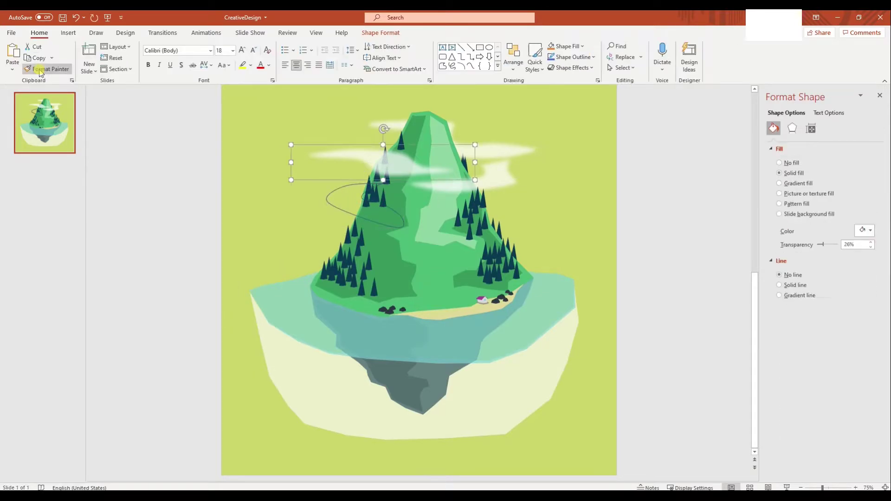
key(Delete)
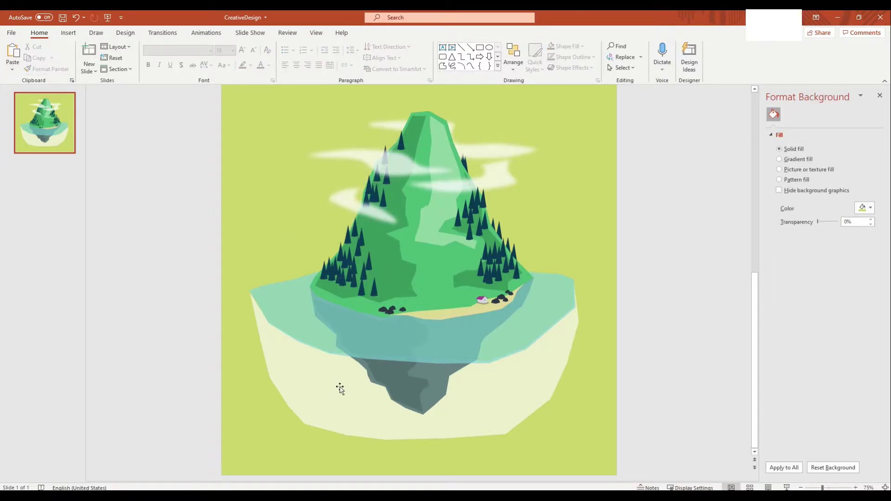
click(68, 33)
click(148, 56)
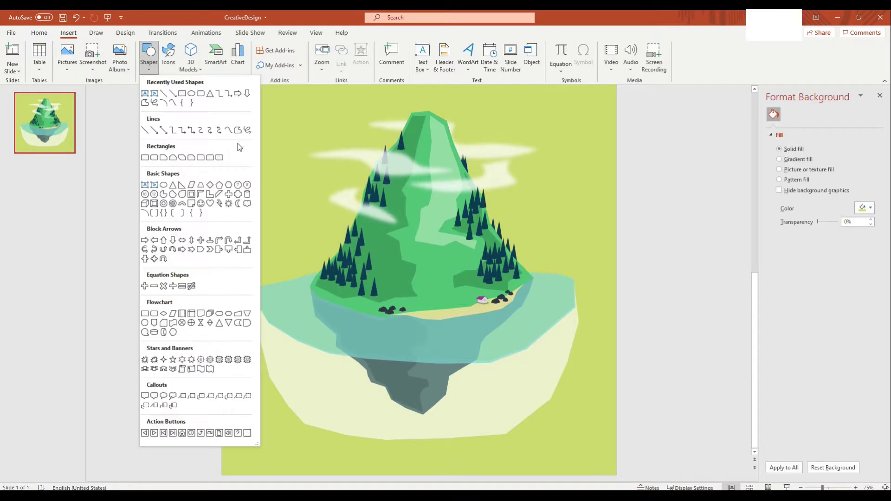
- Draw scribble wave strokes below the beach and along both sides of the shore
click(229, 134)
scroll(417, 305, up, 5)
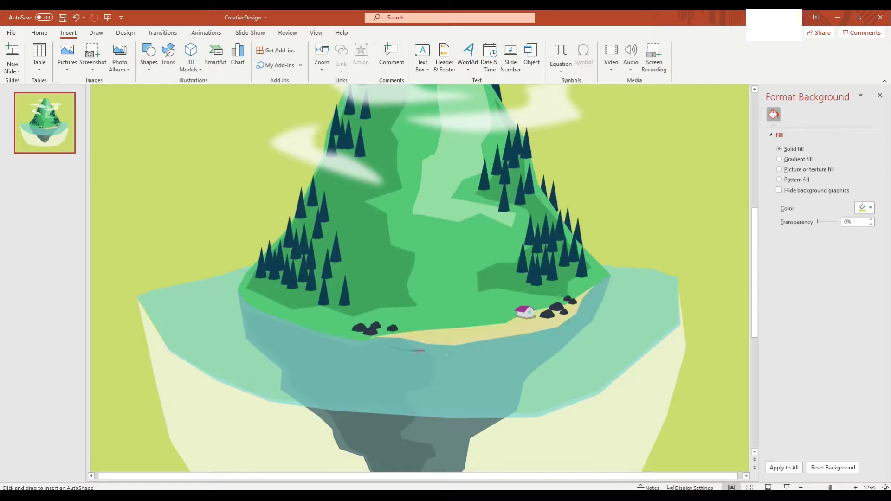
drag(382, 350, 382, 350)
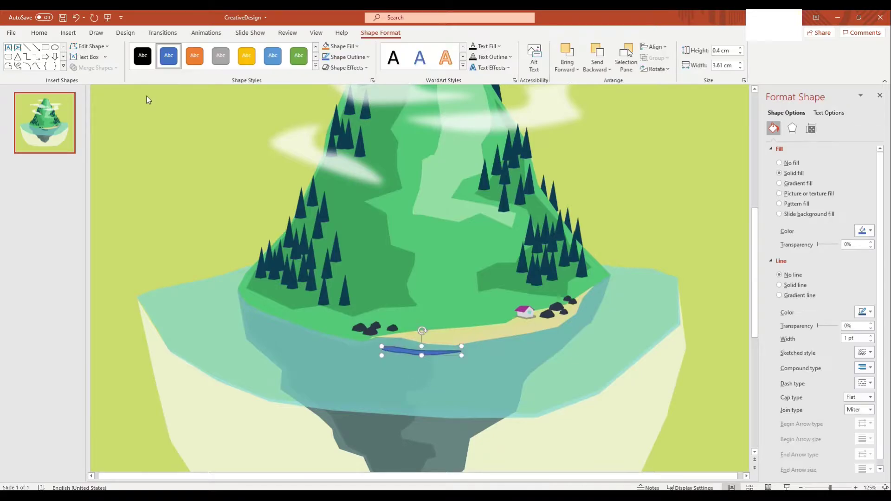
click(69, 33)
click(148, 56)
click(229, 134)
mouse_move(474, 348)
mouse_down()
mouse_move(544, 337)
mouse_move(603, 305)
mouse_move(624, 271)
mouse_up()
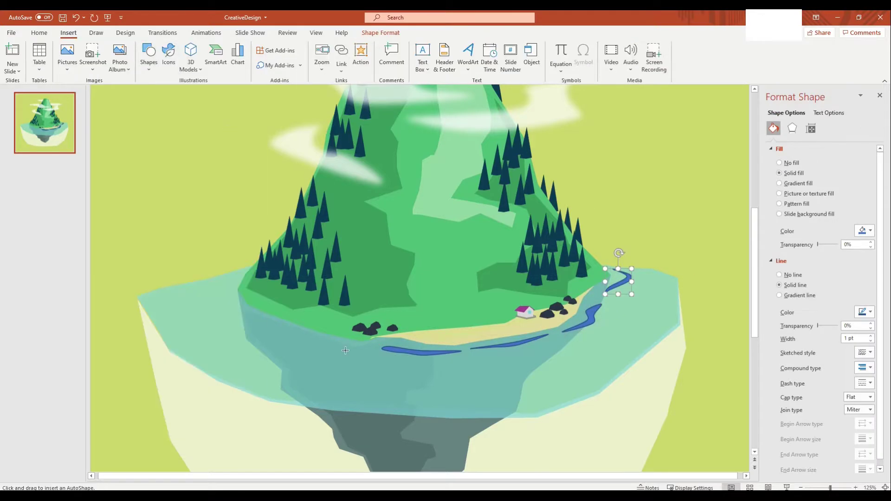
mouse_move(233, 274)
mouse_down()
mouse_move(260, 317)
mouse_move(367, 346)
mouse_up()
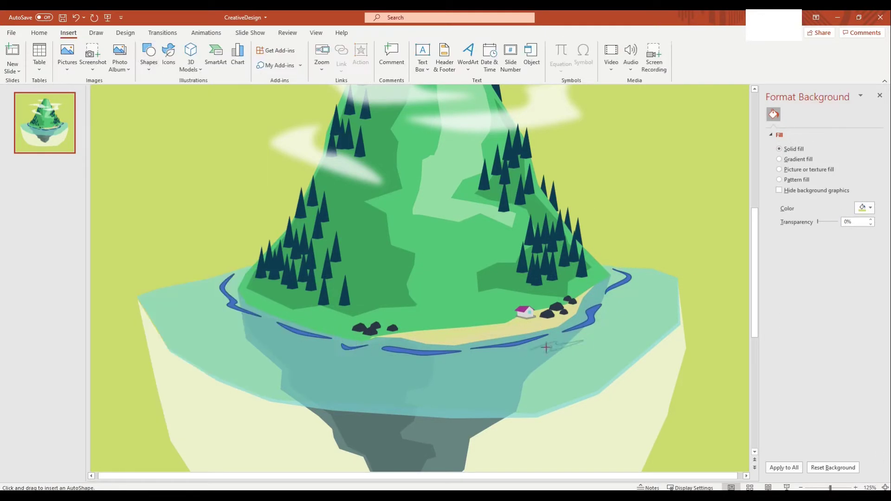
drag(546, 348, 547, 348)
- Add more freehand wave strokes in the front, left and right water, then select one
drag(628, 292, 612, 310)
drag(246, 301, 228, 337)
click(148, 56)
mouse_move(342, 346)
mouse_down()
mouse_move(318, 354)
mouse_move(418, 369)
mouse_move(513, 358)
mouse_up()
click(247, 130)
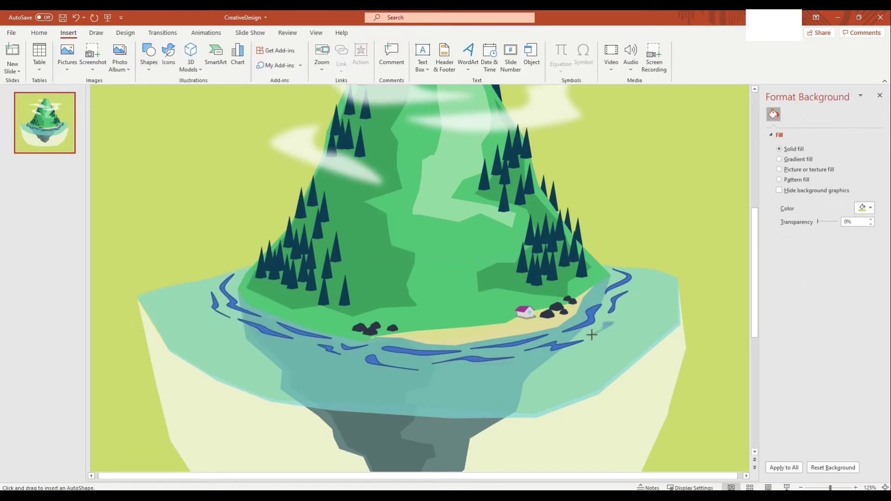
drag(612, 323, 592, 335)
drag(203, 285, 205, 298)
drag(643, 274, 641, 287)
click(630, 282)
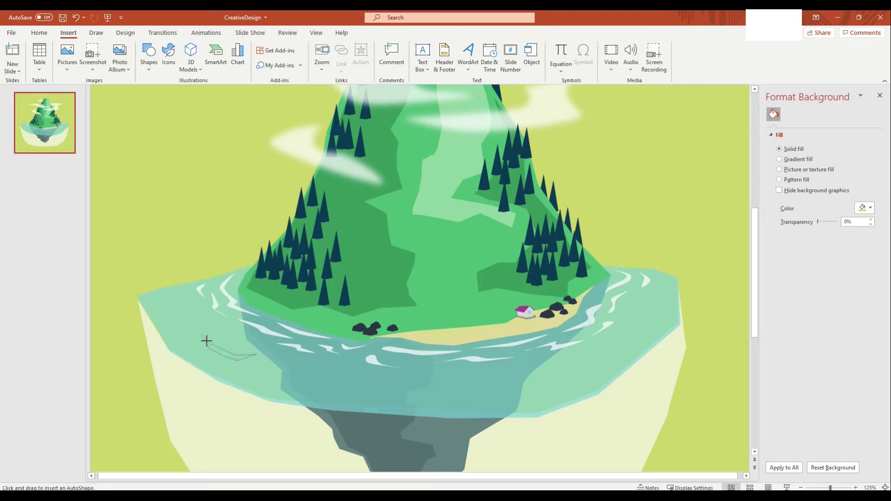
- Outline a freeform boat hull in the water off the island's left shore
click(204, 338)
click(39, 32)
click(69, 33)
click(149, 56)
click(239, 128)
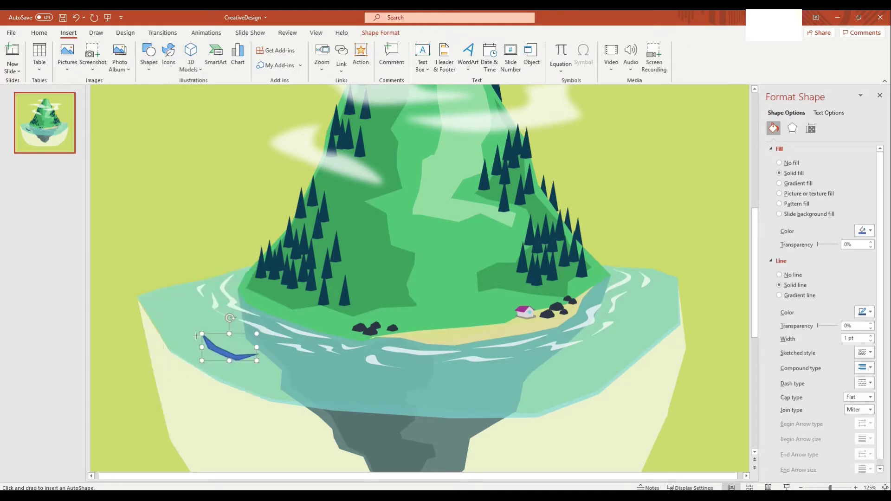
click(216, 332)
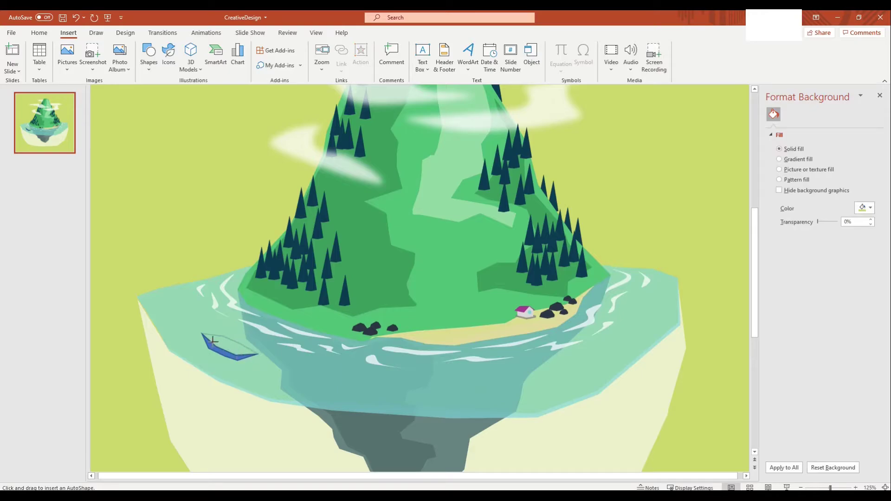
click(213, 341)
- Remove the hull's outline and fill it with a darker custom brown
click(793, 275)
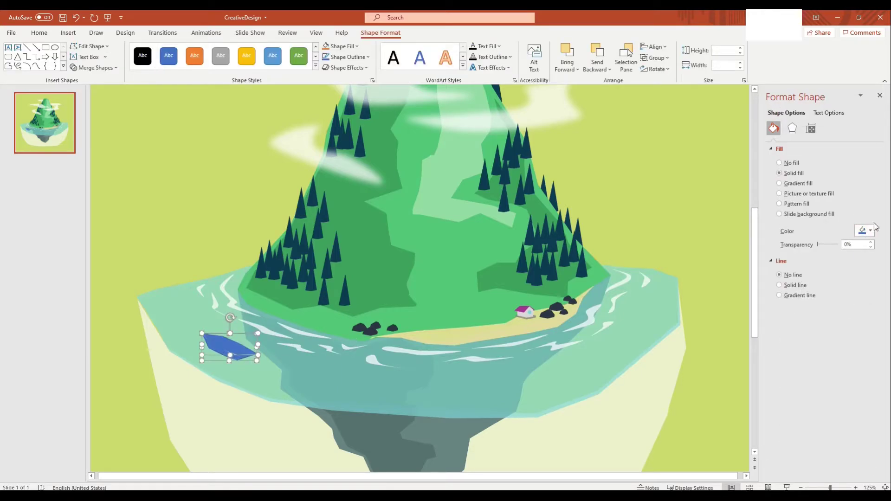
click(866, 231)
click(854, 291)
click(866, 230)
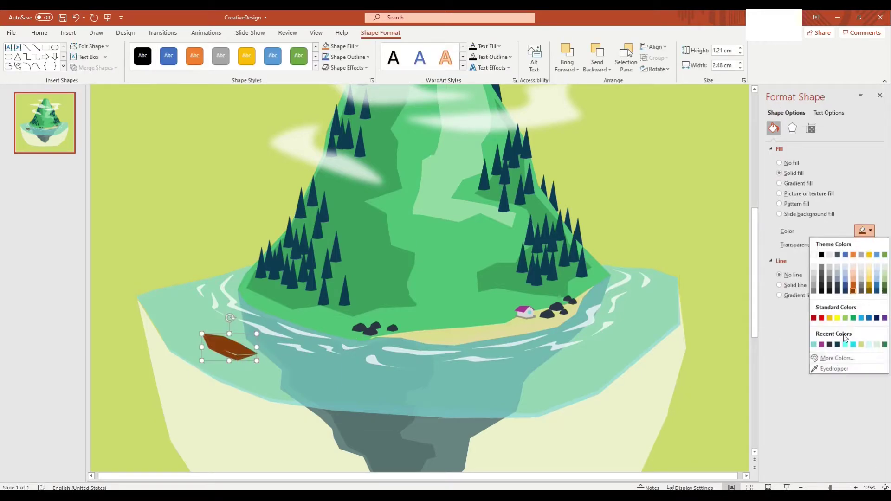
click(833, 356)
key(Return)
drag(257, 360, 259, 356)
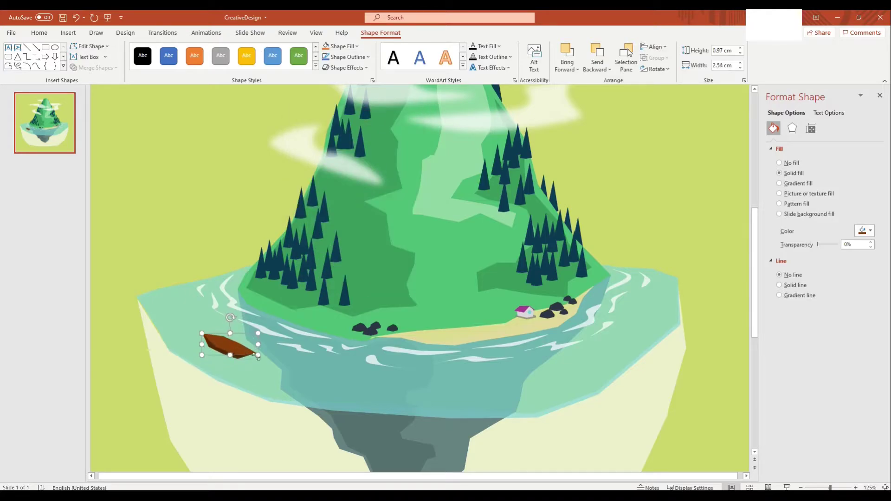
key(ctrl+z)
- Fill the top piece of the hull with a custom orange-brown
scroll(274, 254, up, 5)
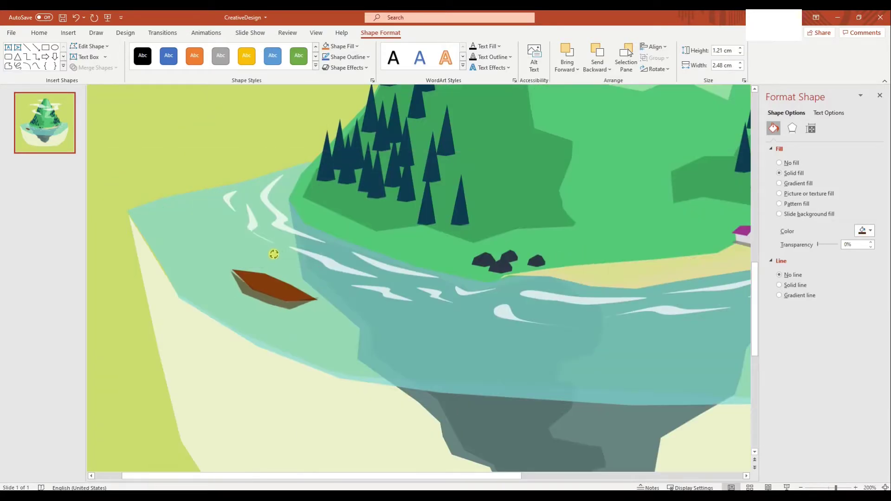
click(274, 285)
click(870, 230)
click(833, 357)
click(370, 178)
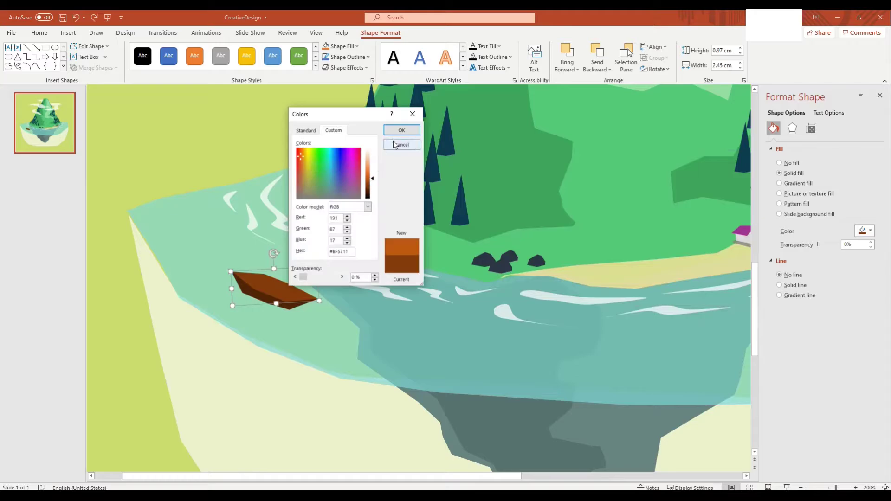
key(Return)
- Group both boat pieces into one object and resize it slightly
click(154, 246)
right_click(274, 291)
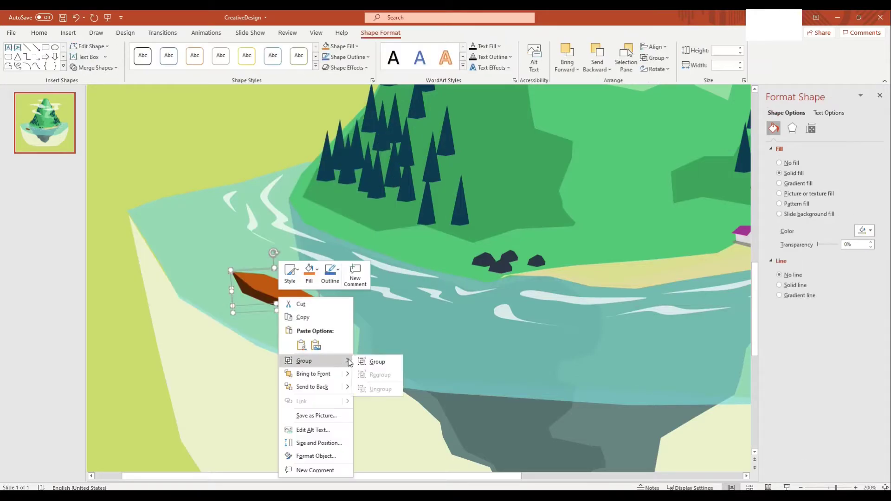
click(372, 376)
drag(319, 302, 293, 301)
click(69, 33)
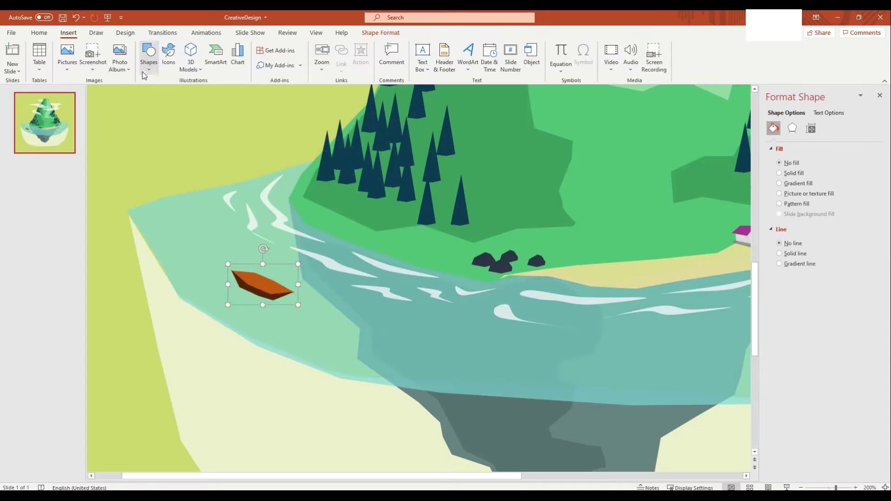
click(148, 56)
click(246, 116)
- Draw a dark inner deck shape and group it with the boat hull
scroll(404, 267, up, 3)
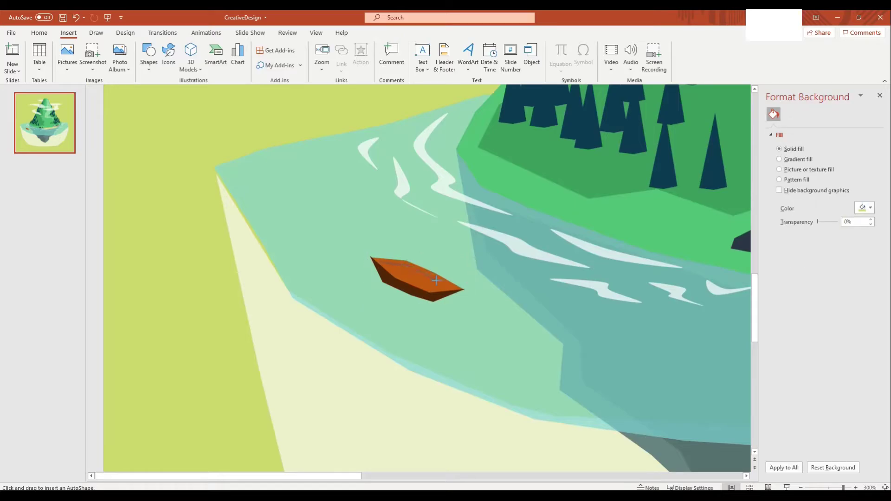
drag(379, 262, 455, 292)
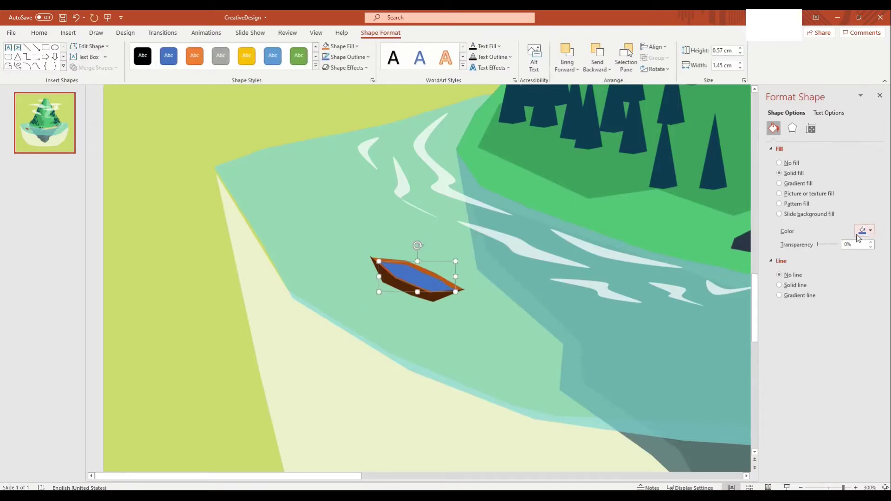
click(870, 230)
click(826, 247)
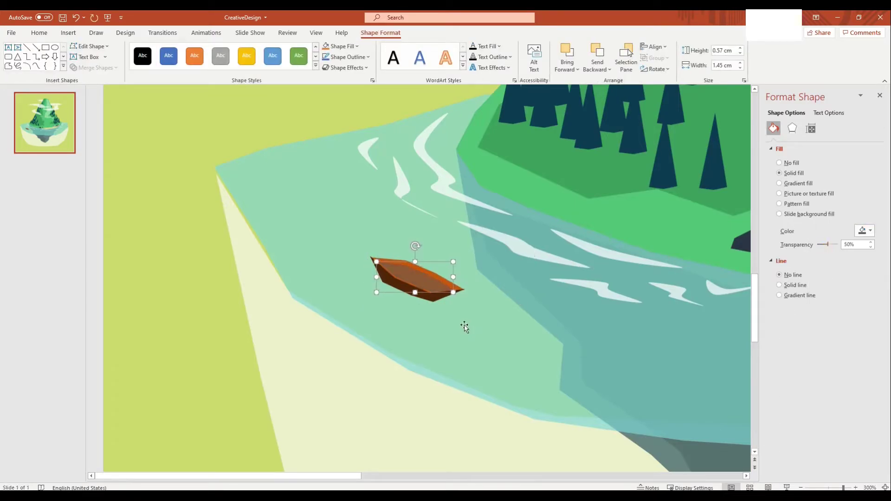
click(186, 211)
right_click(441, 278)
click(432, 278)
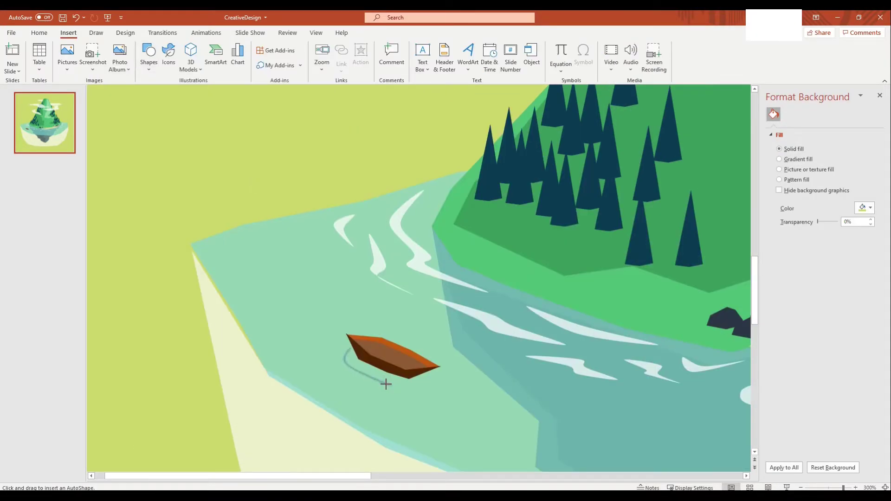
- Draw a wake curve, copy a white wave's formatting onto it, and send it behind the boat
drag(385, 384, 440, 377)
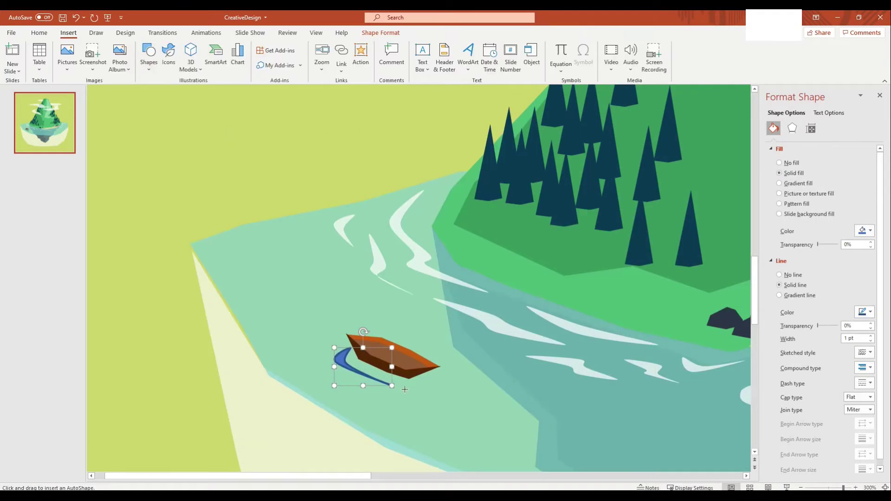
click(507, 328)
key(alt+h)
key(f)
key(p)
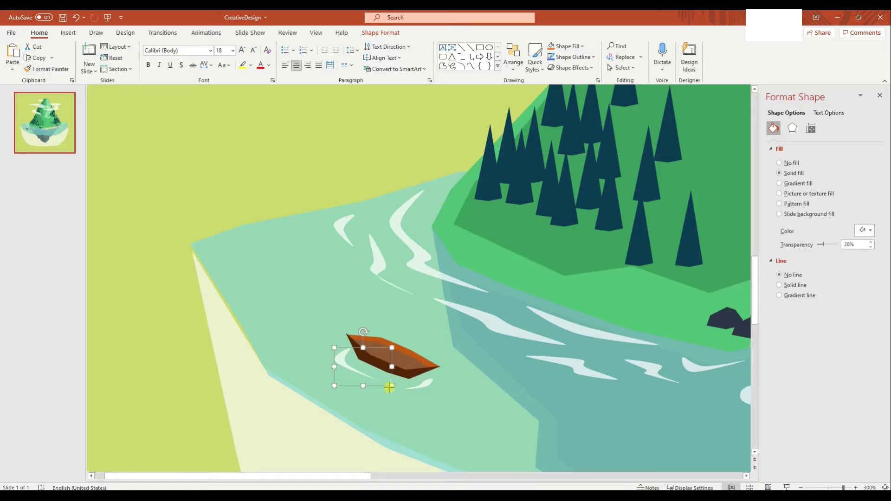
right_click(388, 367)
click(422, 266)
click(149, 344)
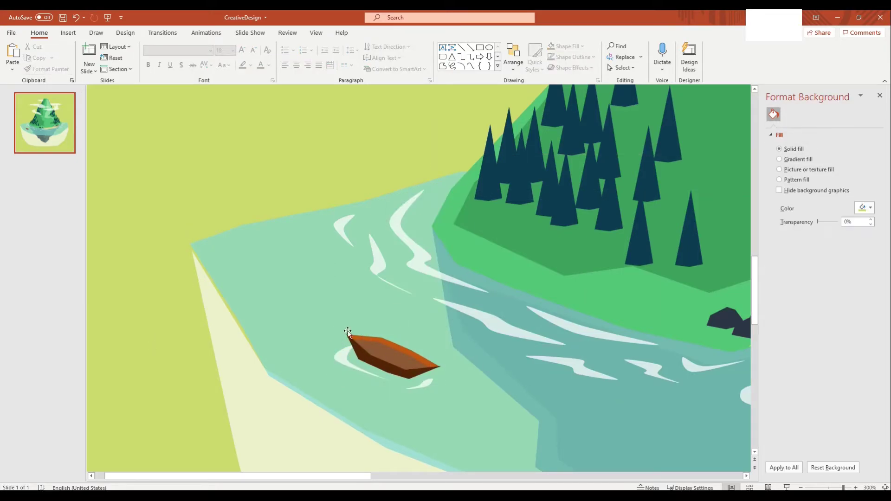
click(69, 33)
click(150, 55)
click(223, 123)
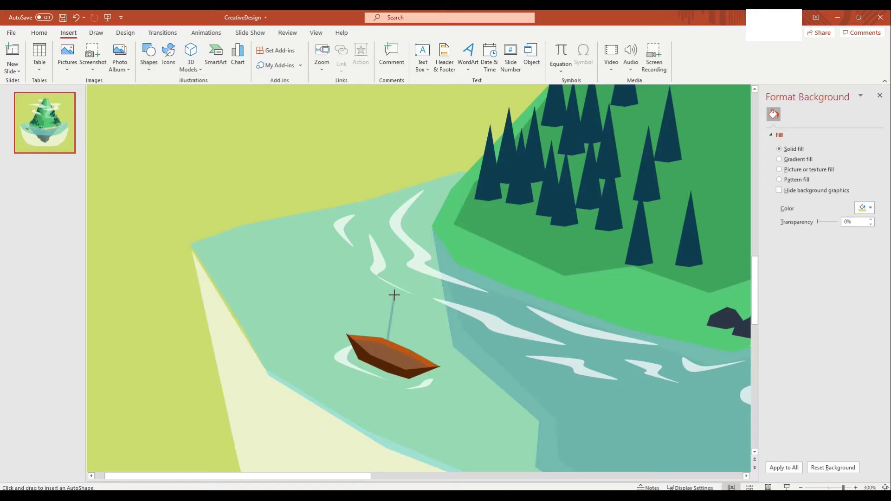
- Outline the sail triangle and draw a straight mast along its edge
click(387, 335)
click(394, 294)
click(68, 32)
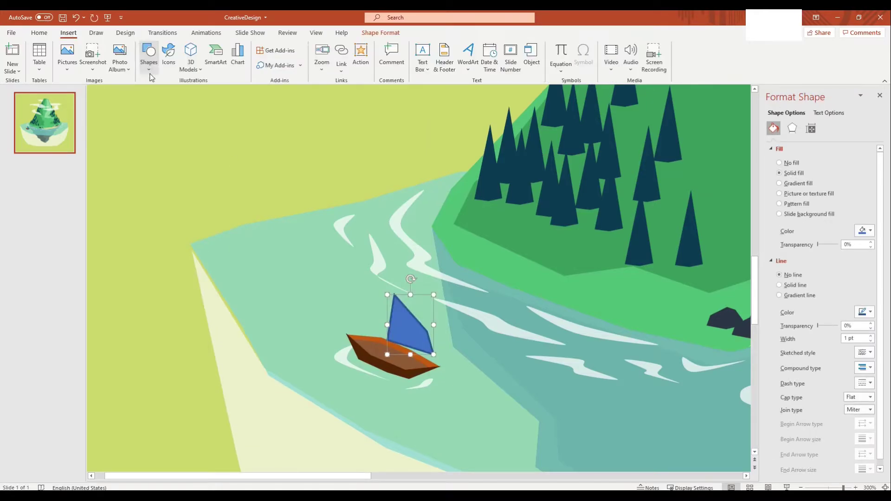
click(149, 56)
click(222, 123)
drag(394, 296, 385, 353)
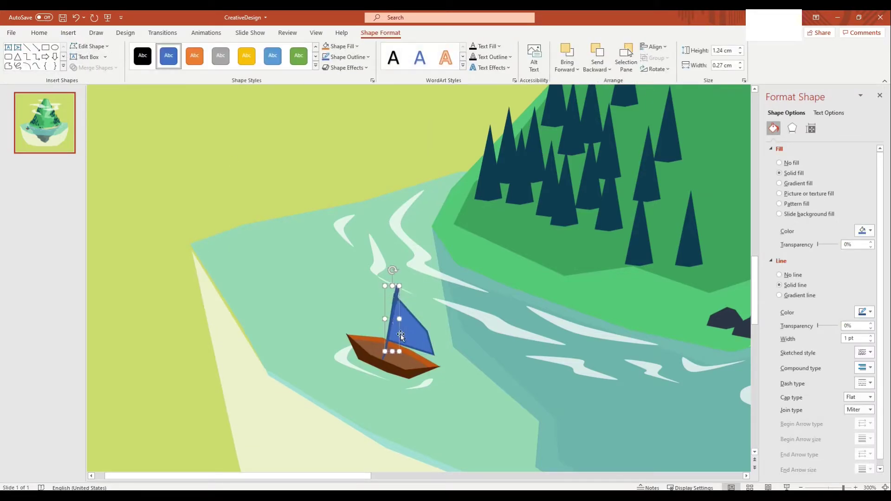
- Make the sail purple with no outline and add a lighter, partly transparent triangle panel
click(794, 275)
click(865, 230)
click(837, 344)
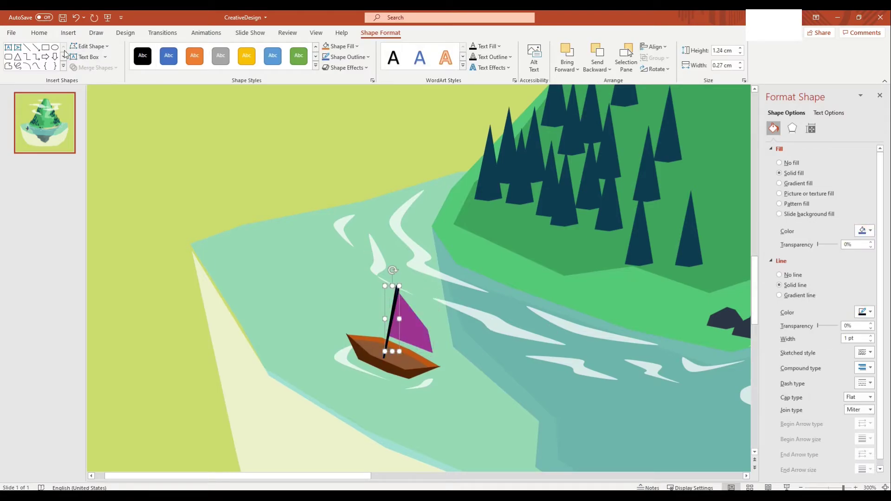
click(69, 33)
click(149, 56)
click(223, 131)
drag(400, 297, 429, 347)
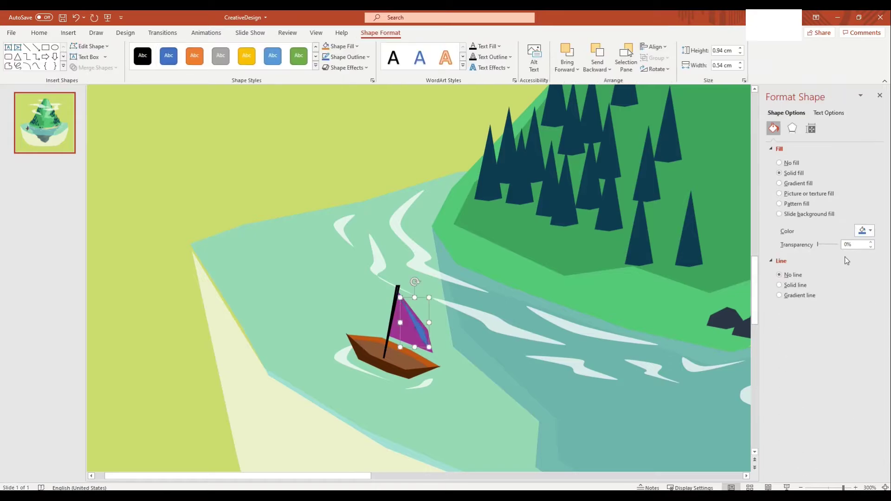
drag(818, 244, 821, 244)
- Select all the sailboat pieces and group them into one boat
drag(328, 271, 448, 392)
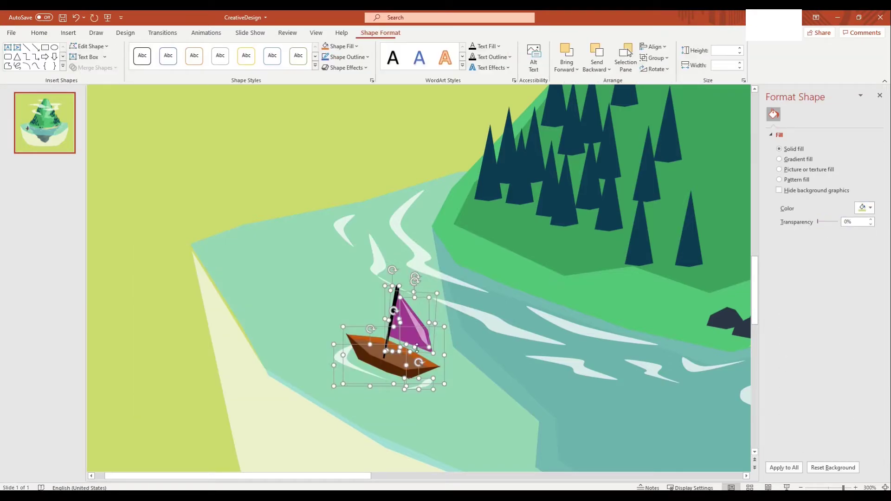
right_click(425, 387)
click(516, 249)
ctrl+scroll(584, 341, down, 5)
- Draw a first winding freeform streak just below the island
click(611, 370)
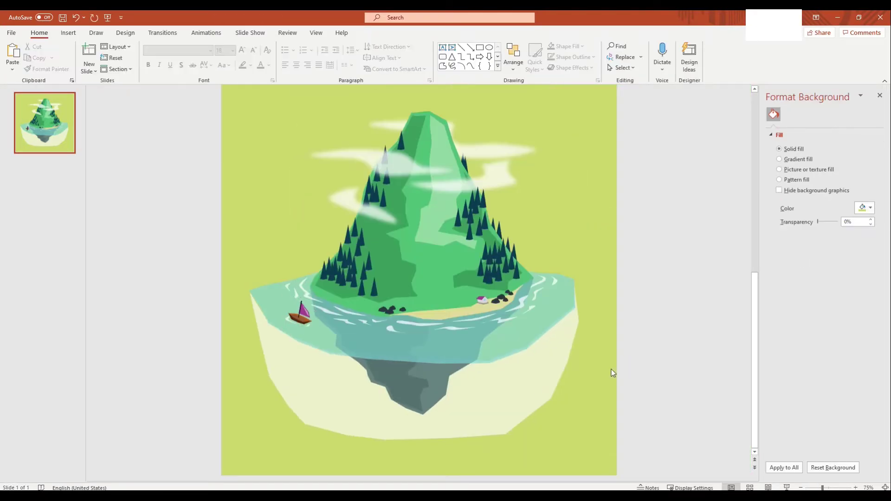
click(68, 33)
click(149, 56)
click(237, 129)
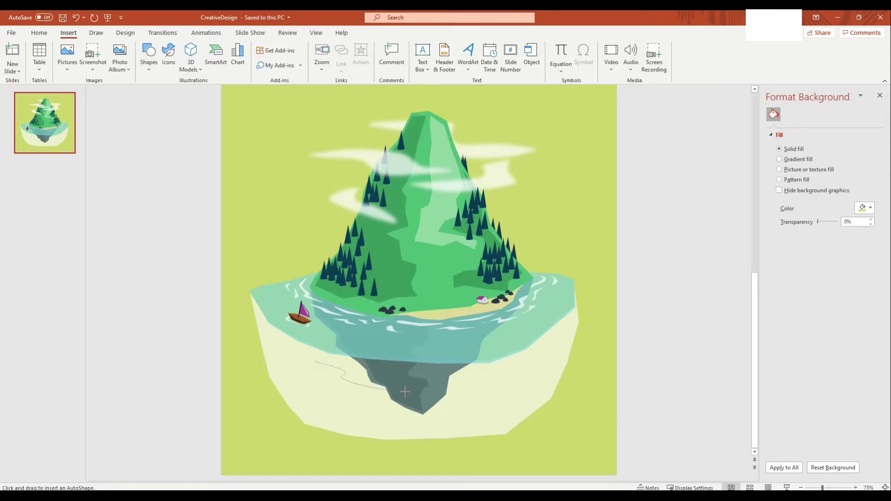
drag(310, 360, 302, 363)
- Draw three more freeform streaks under the rocky underside and further below
click(69, 32)
click(149, 56)
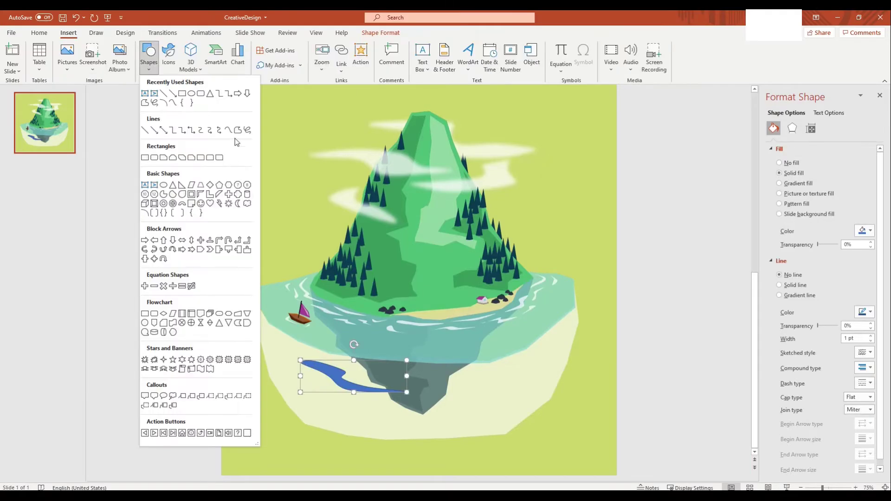
click(236, 131)
drag(415, 374, 490, 370)
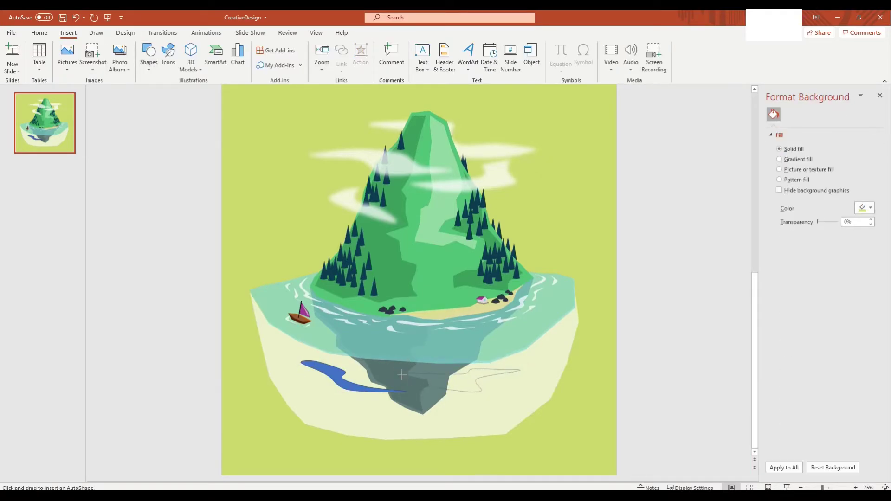
drag(402, 375, 507, 364)
click(68, 33)
click(149, 56)
click(236, 131)
drag(404, 418, 408, 419)
- Select all four streaks, remove their outlines and make them light and semi-transparent
key(ctrl+a)
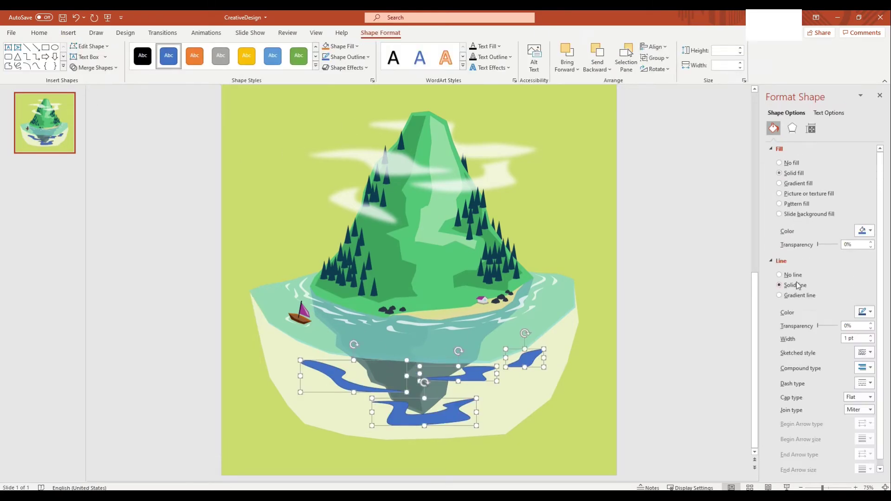
click(780, 275)
drag(819, 245, 822, 243)
click(303, 342)
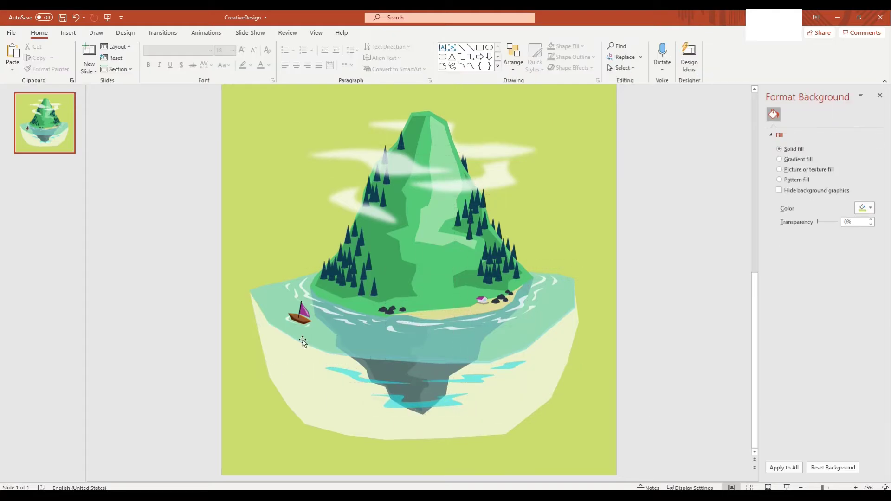
- Add another streak at the left and give the streaks a light cyan fill via More Colors
click(68, 33)
drag(283, 346, 300, 354)
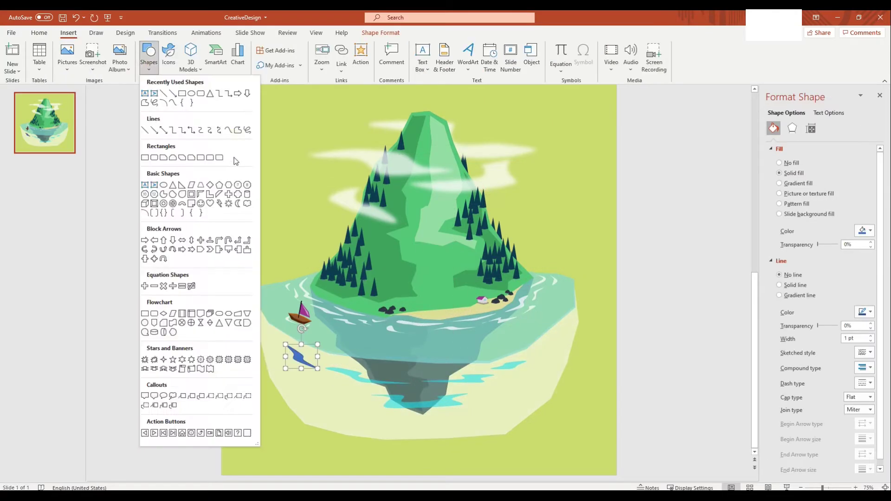
shift+click(489, 380)
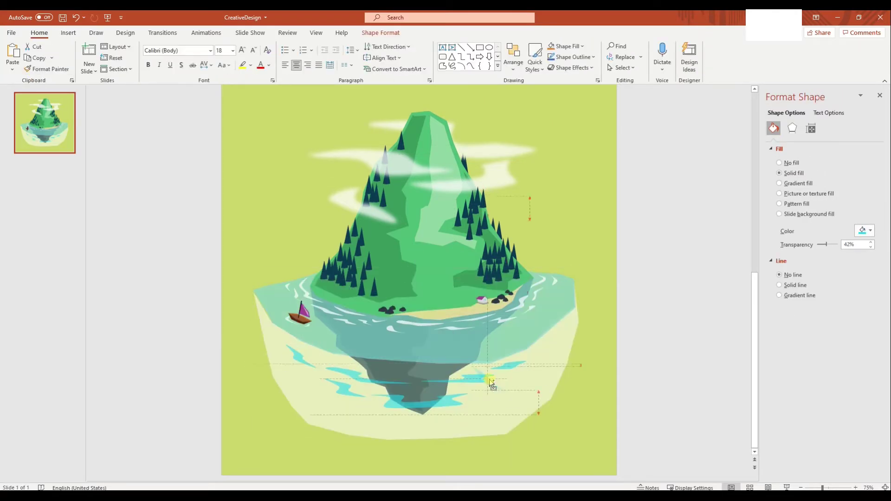
click(865, 231)
click(819, 352)
click(401, 130)
click(667, 285)
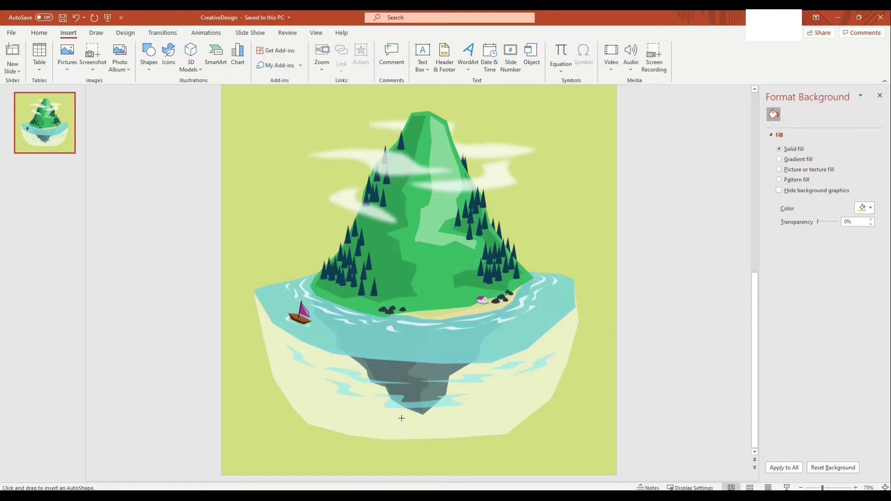
- Finish the freeform fish body and add a small white oval eye with no outline
ctrl+scroll(501, 385, up, 5)
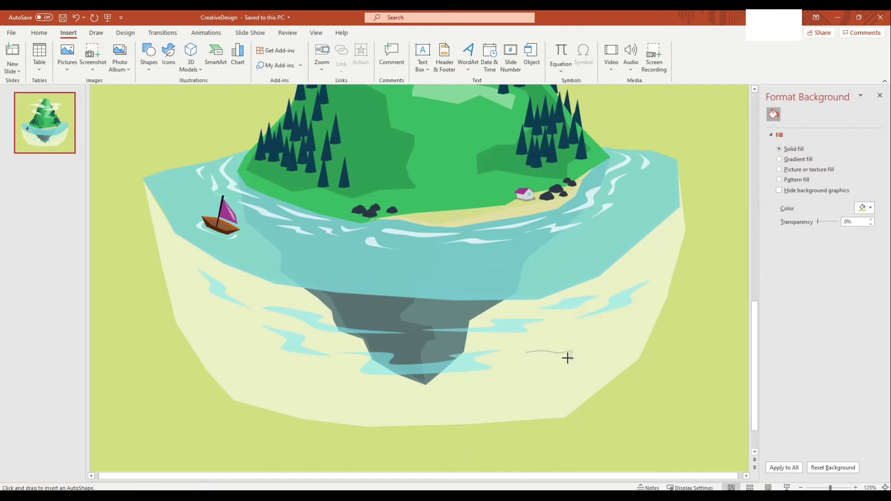
click(522, 353)
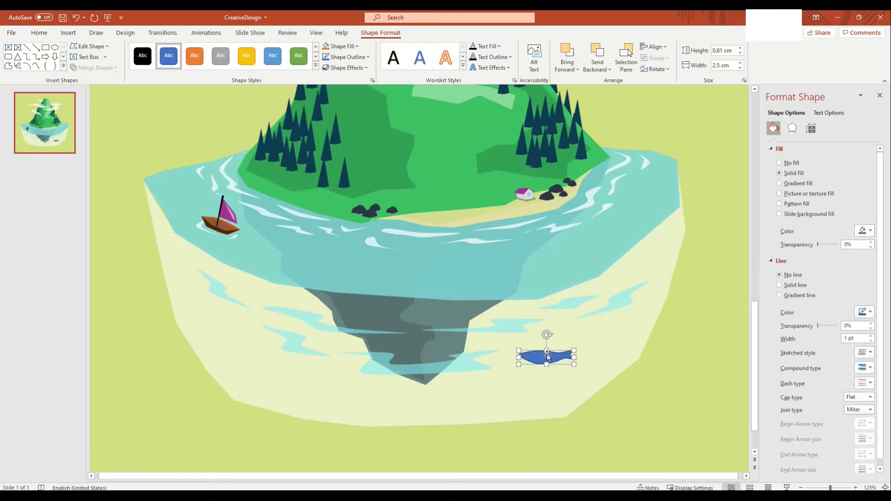
click(69, 32)
click(148, 55)
click(153, 92)
click(532, 356)
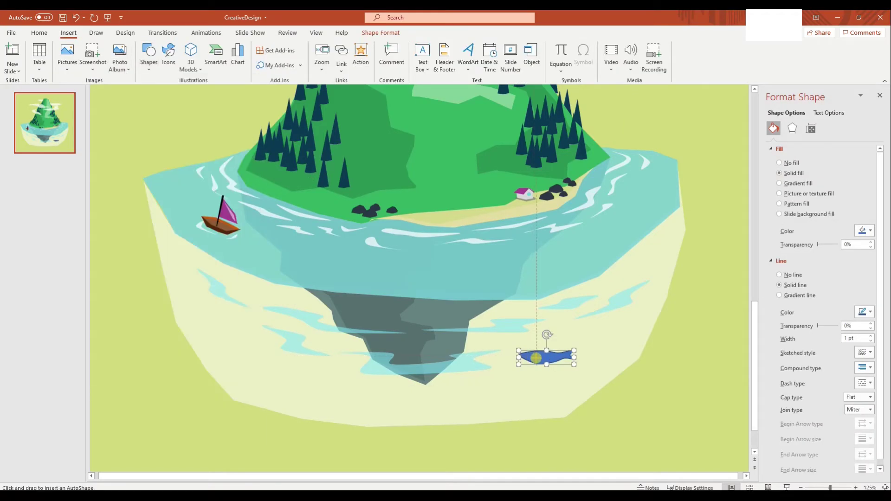
drag(531, 353, 537, 359)
click(864, 231)
click(793, 257)
click(563, 360)
- Fill the fish body black and add a freeform fin without an outline
click(555, 359)
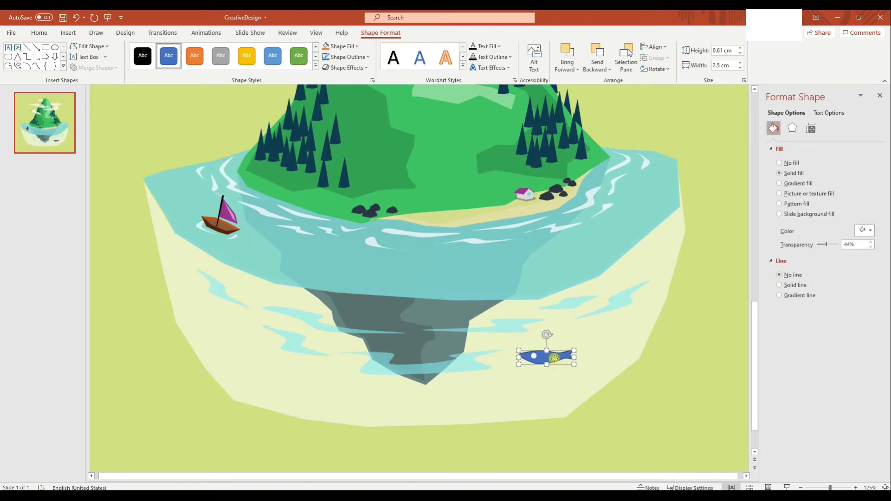
click(864, 230)
click(792, 265)
click(68, 33)
click(149, 55)
click(153, 92)
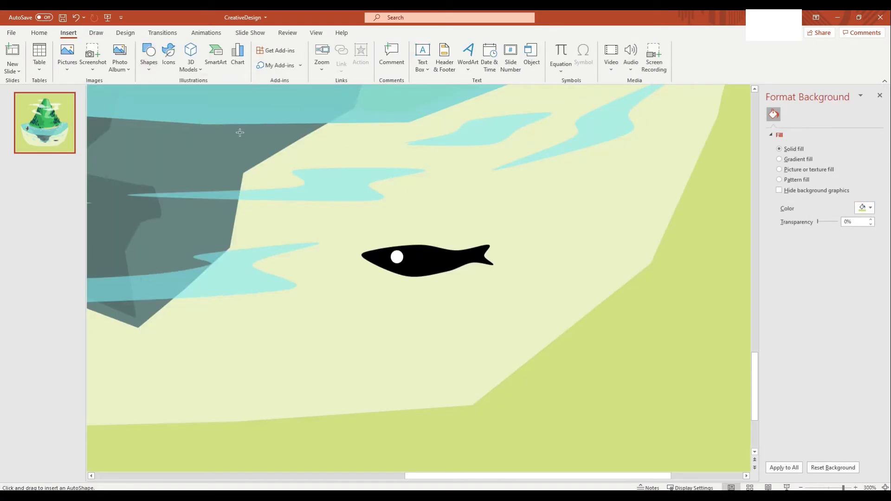
click(411, 245)
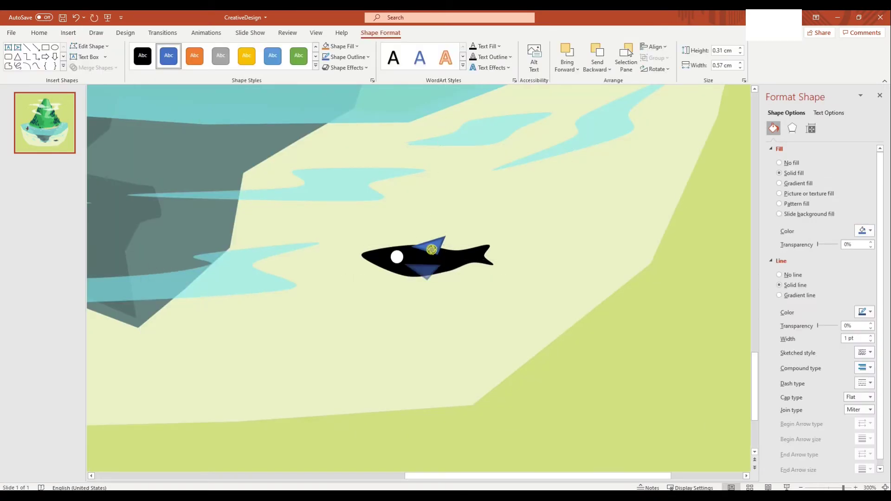
click(790, 275)
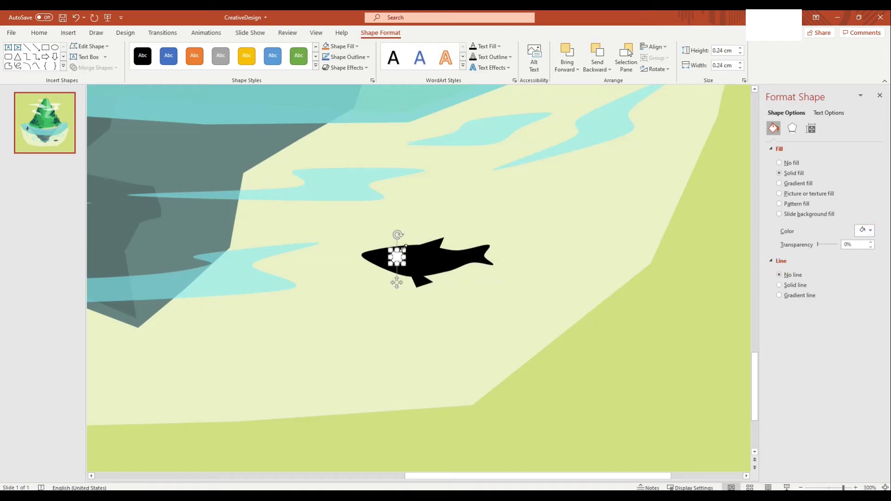
- Group the fish pieces and copy the shrunken fish several times into a school
drag(627, 388, 388, 232)
drag(541, 363, 311, 215)
key(ctrl+g)
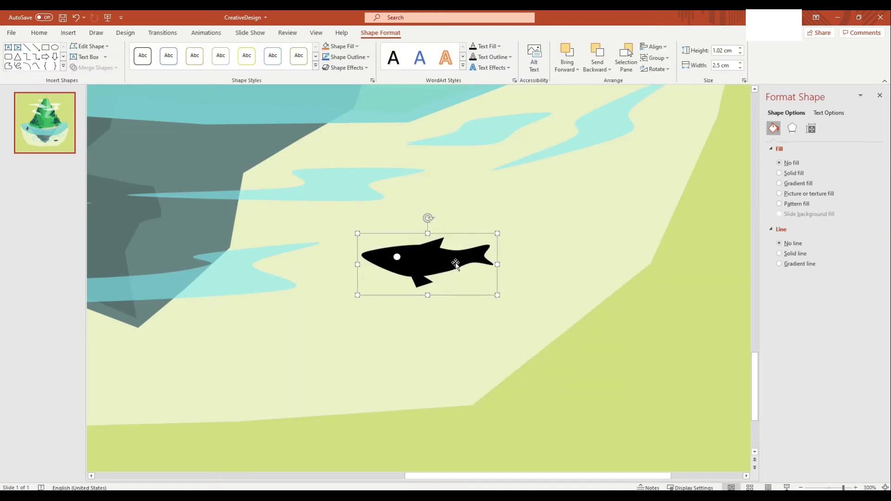
mouse_move(457, 250)
mouse_down()
mouse_move(472, 279)
mouse_move(500, 235)
mouse_move(470, 273)
mouse_move(520, 256)
mouse_move(476, 176)
mouse_up()
drag(478, 232, 617, 230)
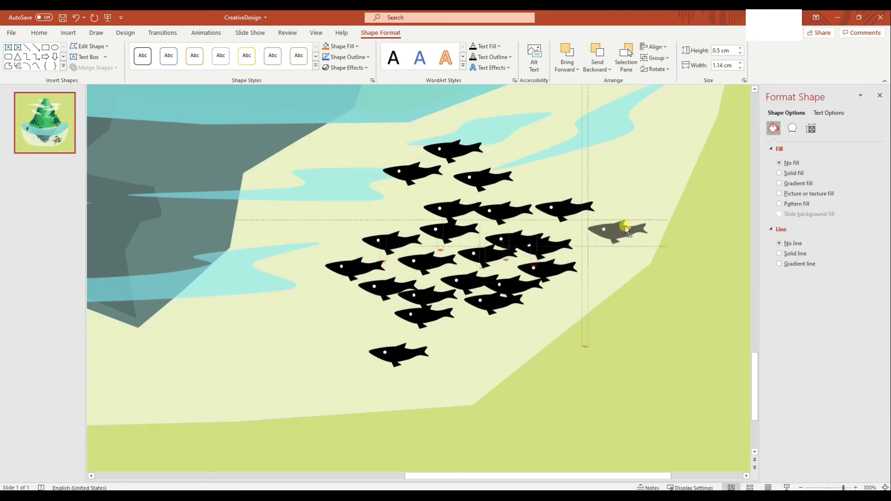
- Group all the fish into one school and move it slightly down and left
drag(673, 130, 306, 381)
scroll(648, 294, down, 5)
right_click(596, 323)
click(694, 199)
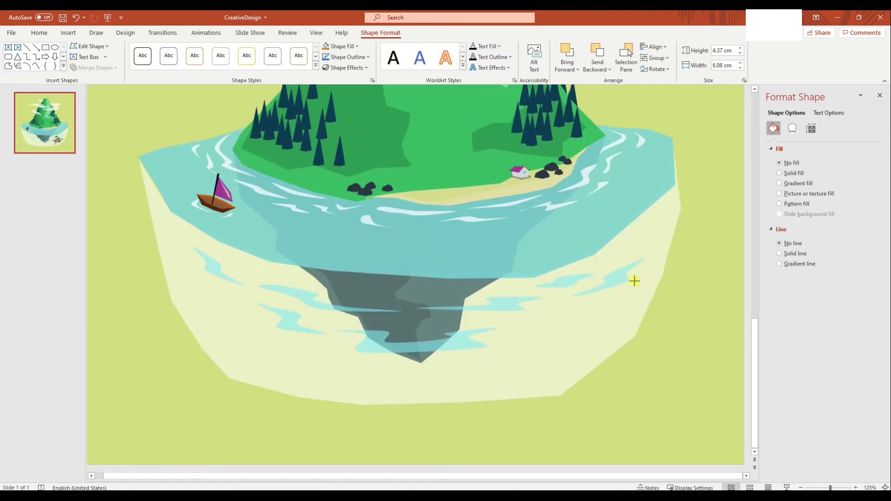
mouse_move(615, 311)
mouse_down()
mouse_move(591, 326)
mouse_move(572, 316)
mouse_up()
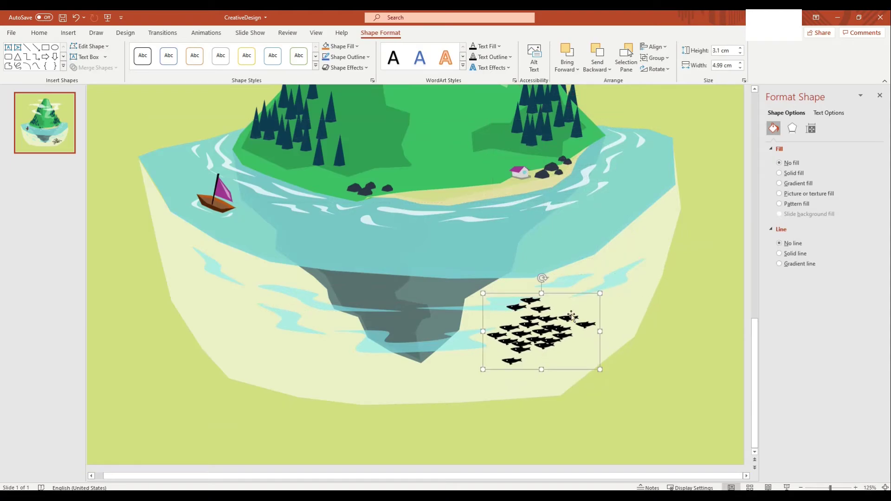
- Nudge a stray fish toward the rest of the school
click(498, 292)
right_click(502, 304)
click(558, 320)
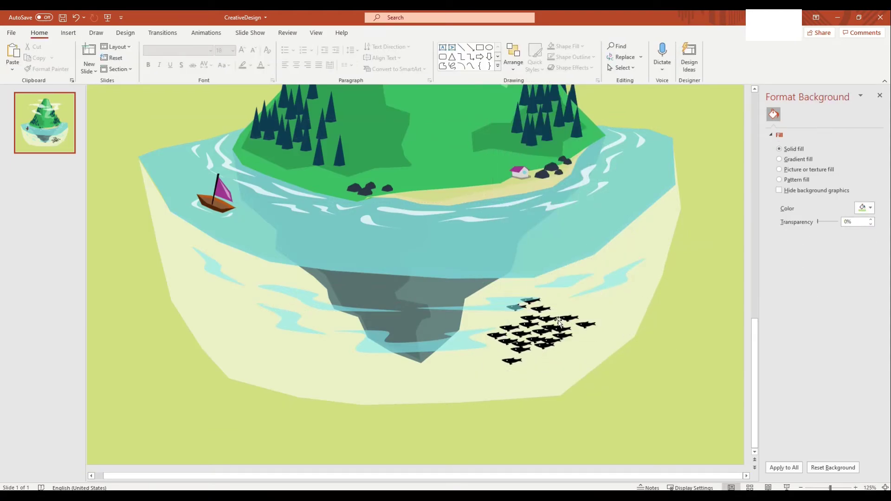
drag(572, 284, 552, 332)
click(625, 424)
ctrl+scroll(626, 423, down, 5)
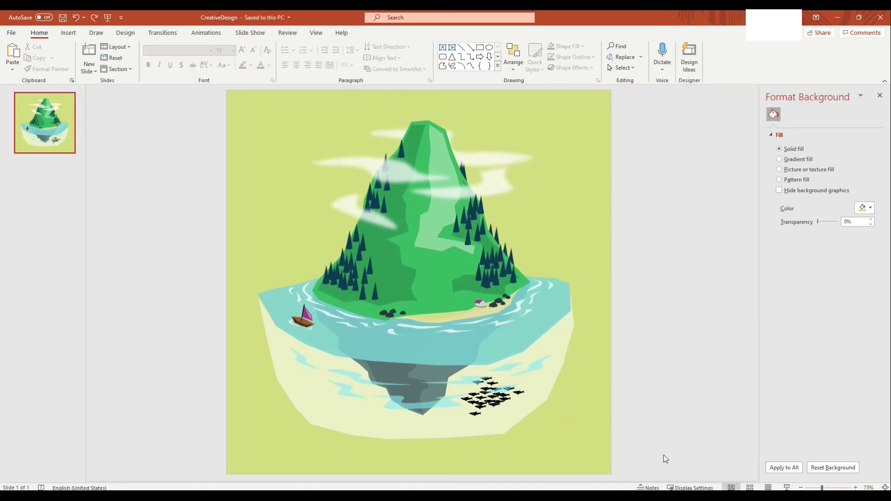
- Draw an additional shape beside the cloud above the island
click(349, 213)
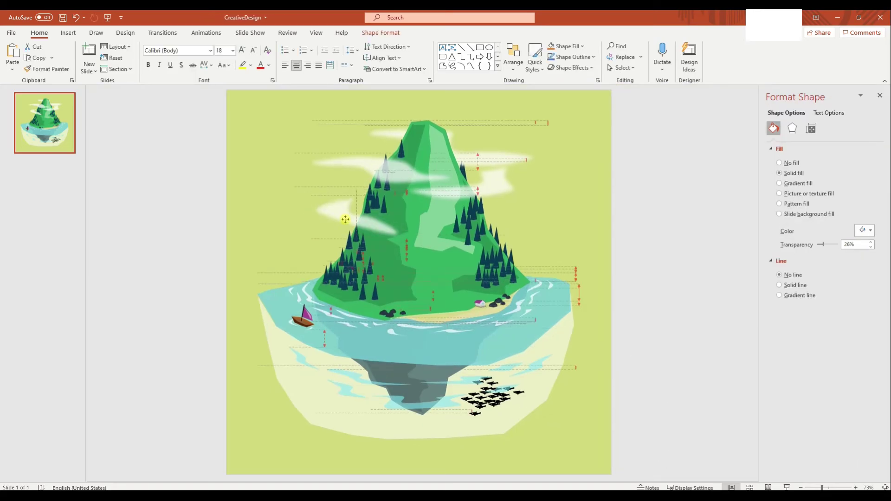
click(68, 33)
click(149, 55)
click(153, 100)
mouse_move(430, 211)
mouse_down()
mouse_move(508, 207)
mouse_move(534, 224)
mouse_up()
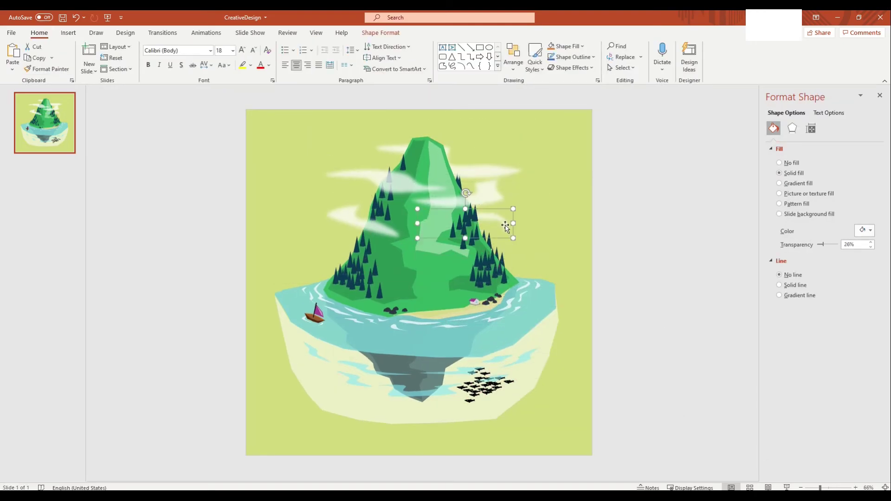
- Marquee-select all island artwork, group it, and shift the group to centre it
drag(670, 467, 269, 197)
right_click(462, 198)
click(473, 255)
drag(471, 285, 485, 286)
click(482, 286)
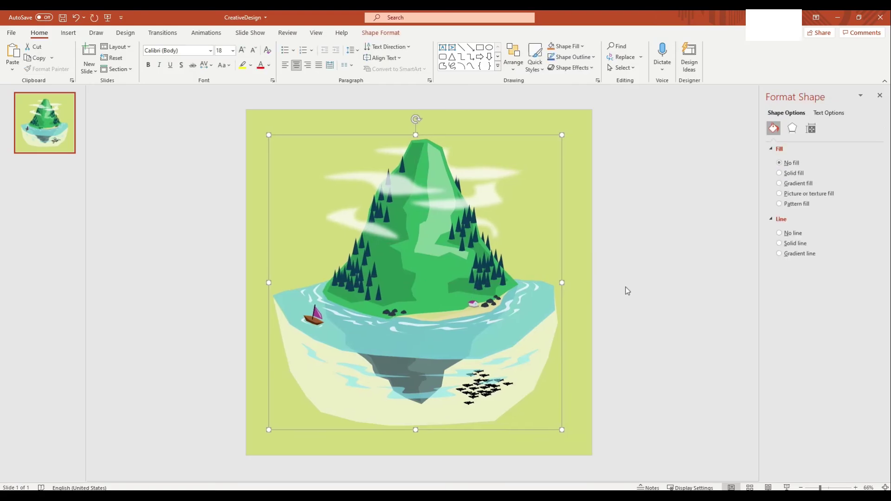